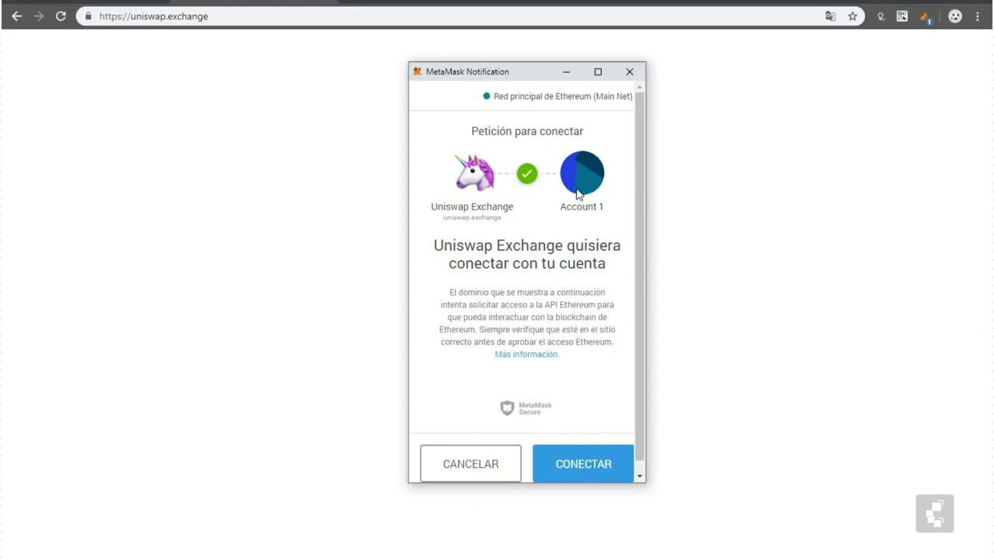
Step: Approve the wallet's connection request so Account 1 is connected to Uniswap Exchange
scroll(575, 256, "down", 1)
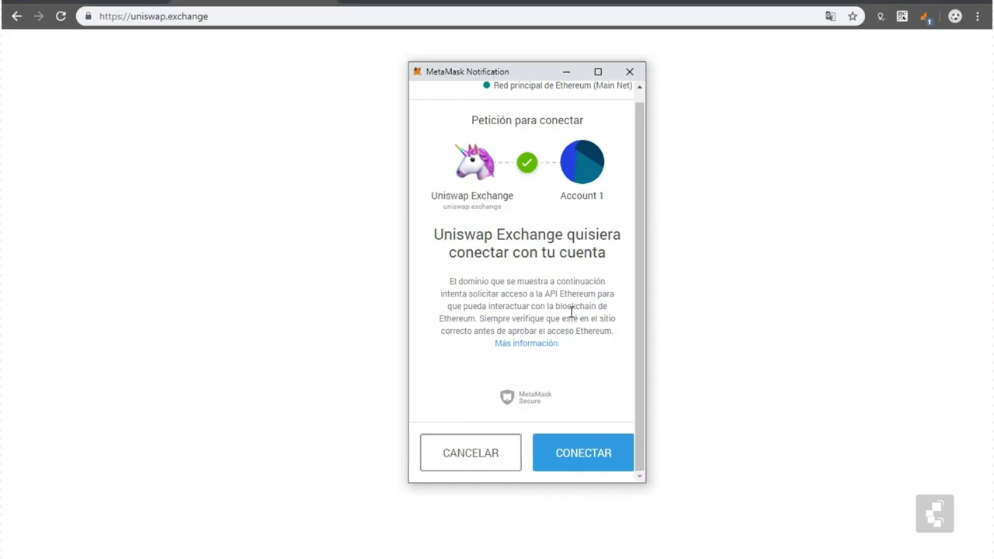
left_click(583, 452)
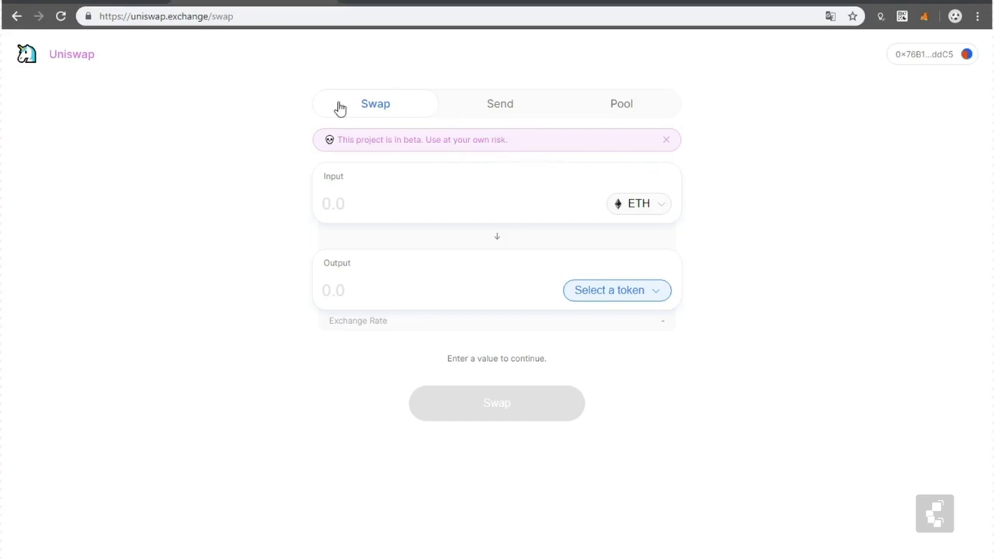
Step: Look through the Send, Pool and Swap forms, including the recipient address field, and return to Swap
left_click(497, 115)
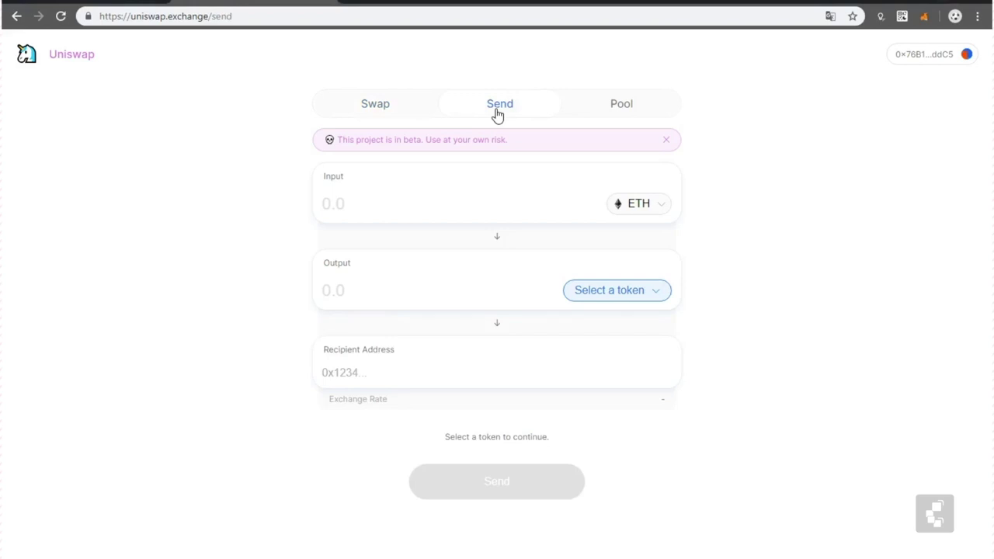
left_click(621, 107)
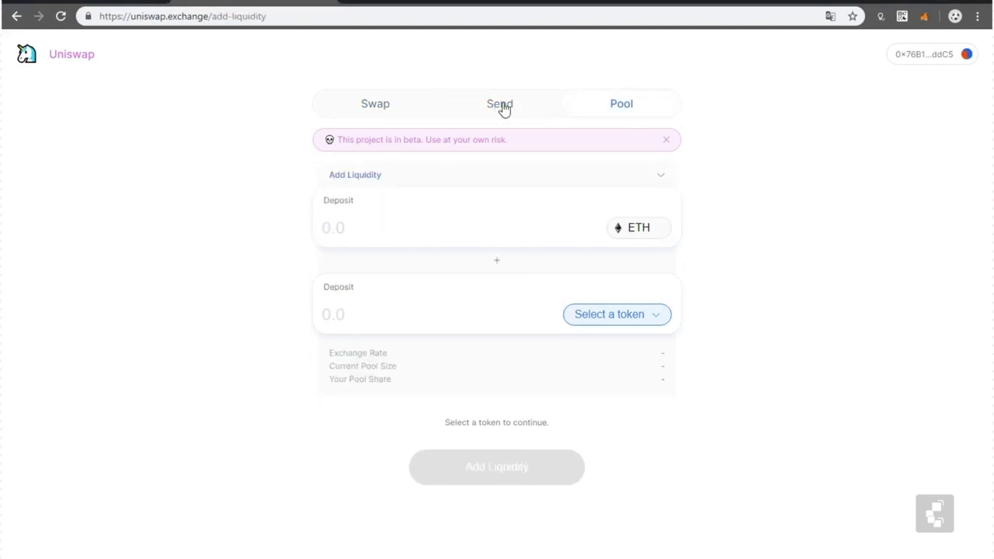
left_click(377, 105)
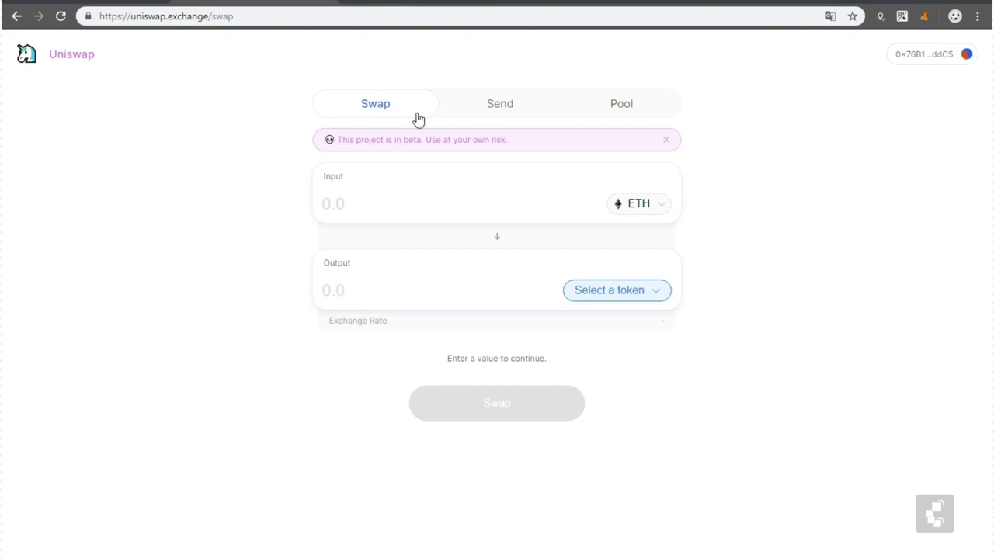
left_click(427, 201)
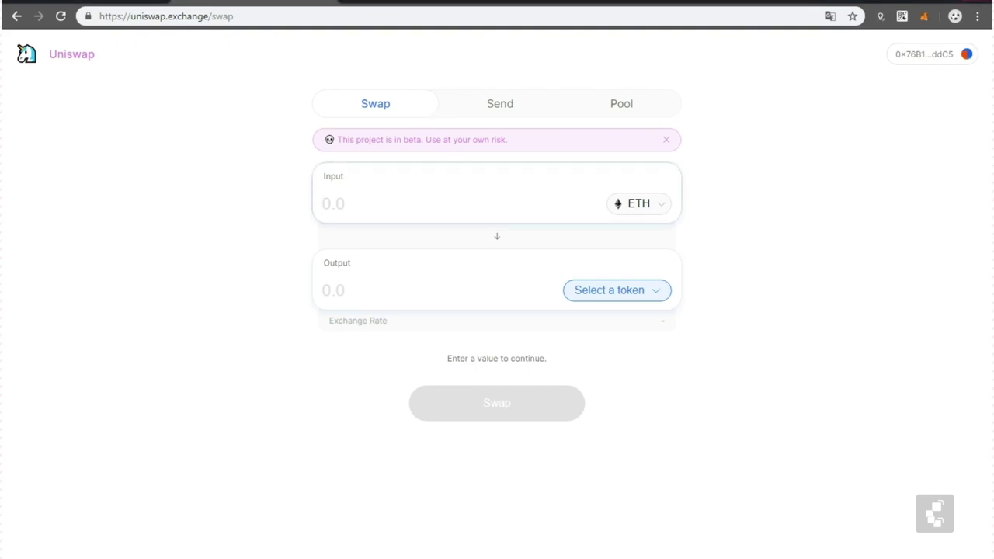
left_click(490, 104)
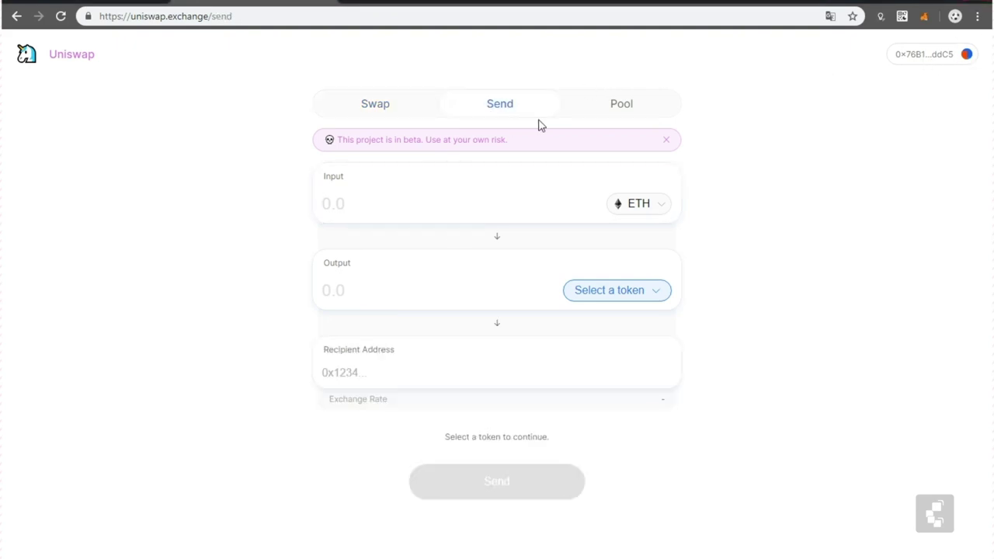
left_click(486, 370)
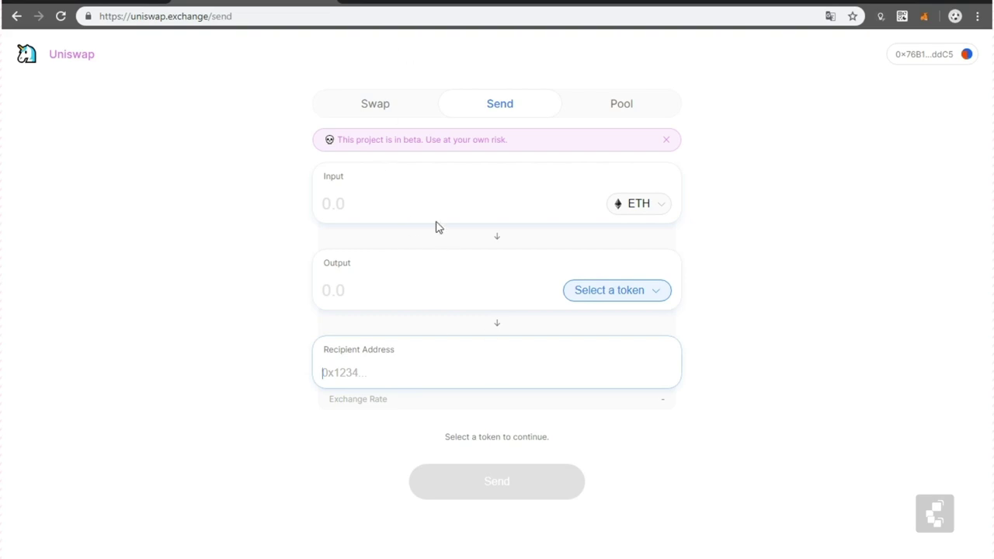
left_click(381, 104)
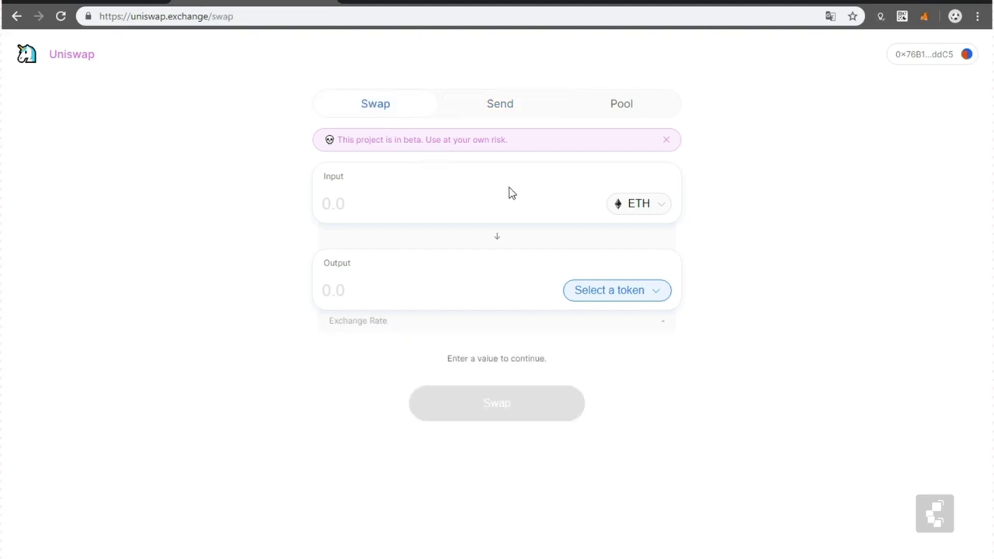
Step: Try ANT as the swap's input token and switch it back to ETH
left_click(636, 212)
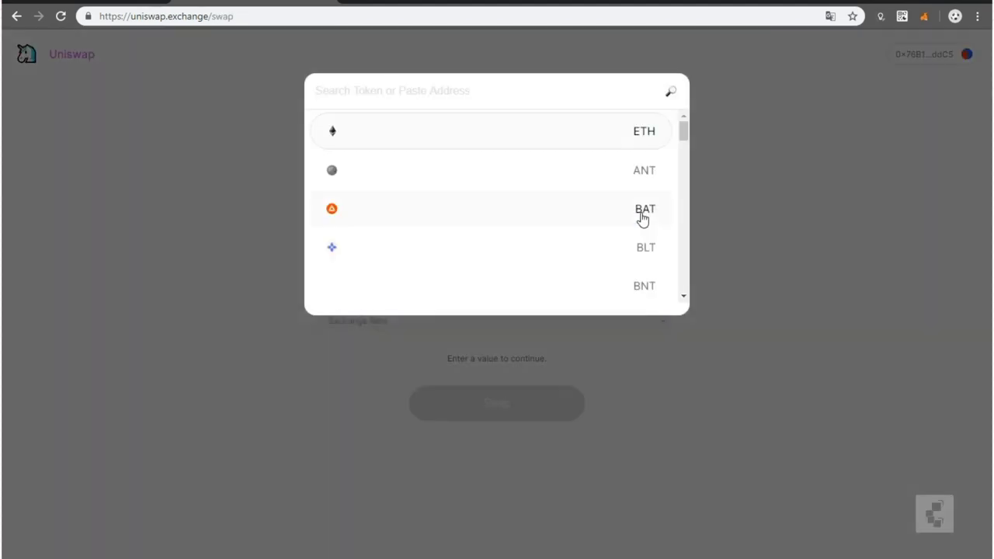
left_click(587, 177)
left_click(627, 213)
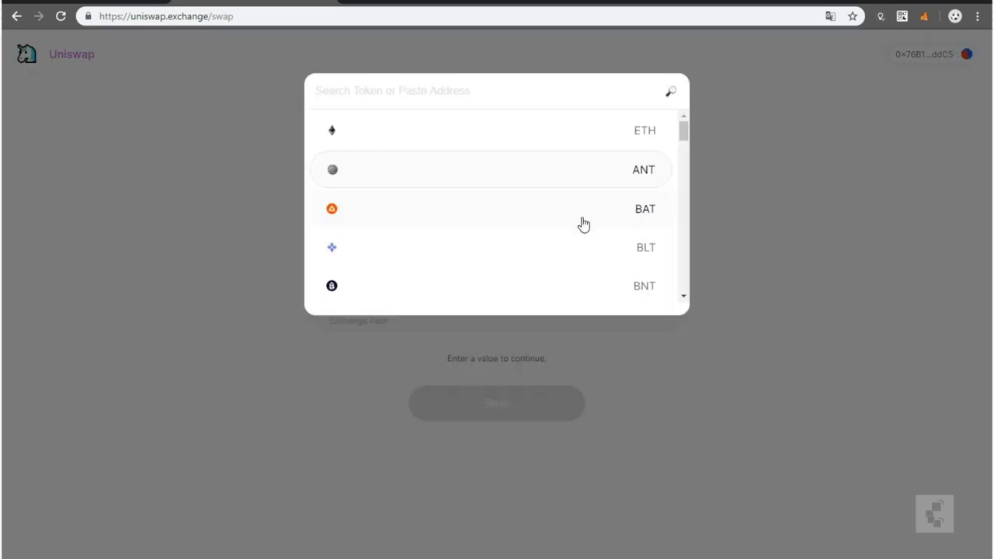
left_click(426, 139)
Step: Set the swap's input token to BAT and its output token to BLT
left_click(628, 289)
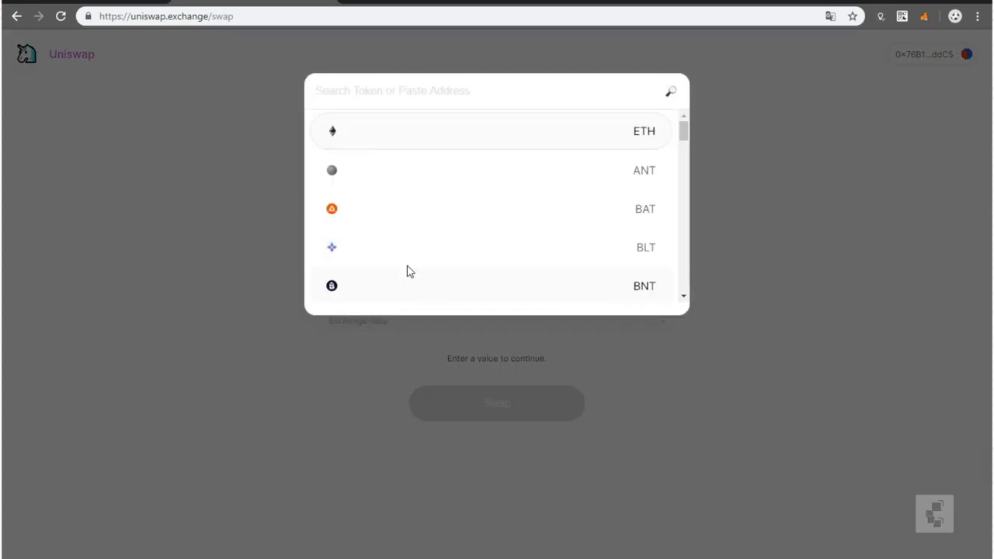
left_click(431, 215)
left_click(636, 215)
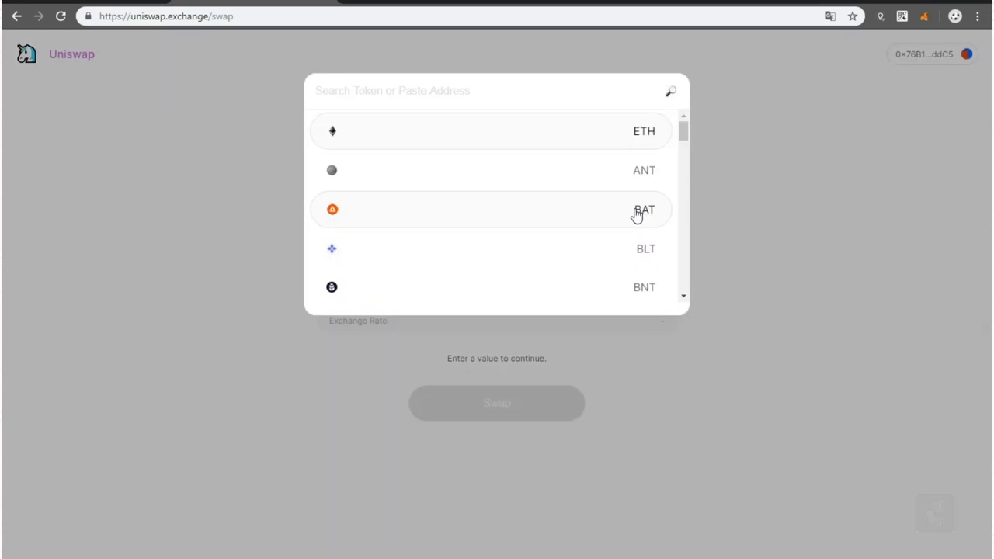
left_click(636, 215)
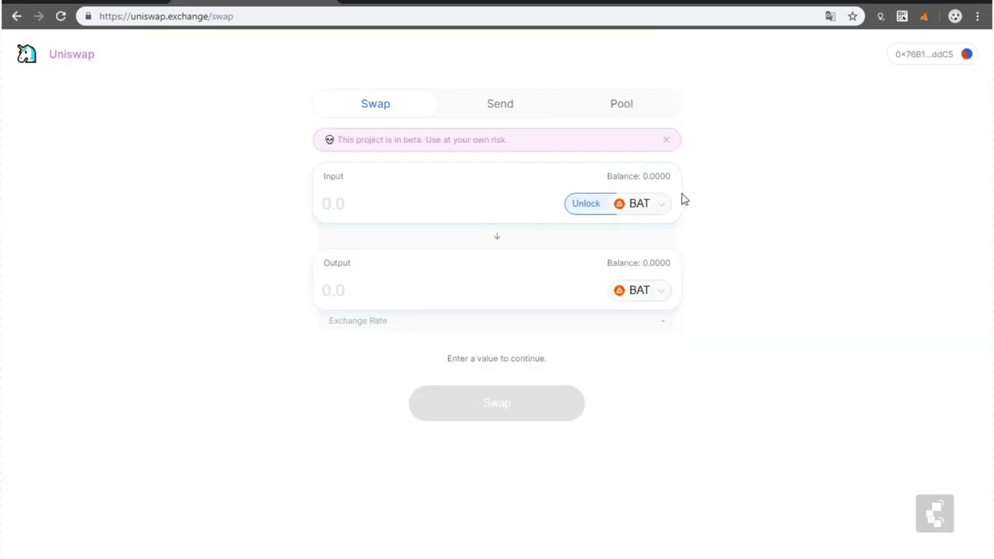
left_click(631, 299)
left_click(550, 264)
Step: Check the account's ETH and token balances in the MetaMask wallet and close it
left_click(923, 16)
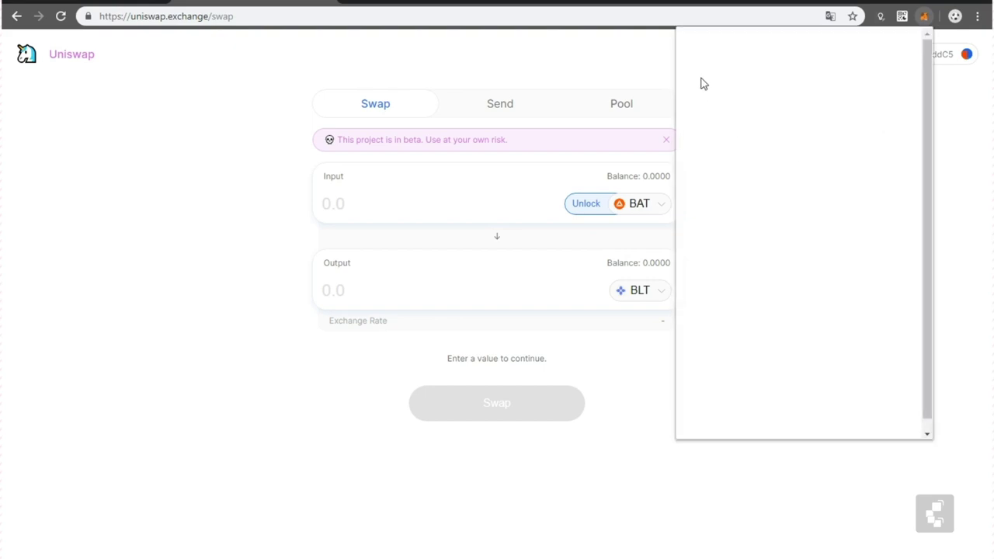
left_click(707, 91)
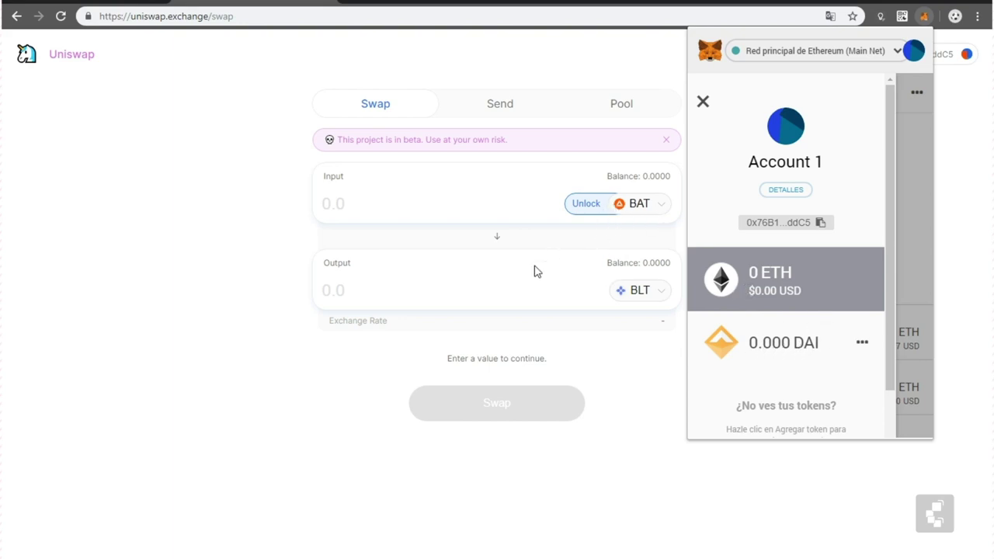
left_click(250, 206)
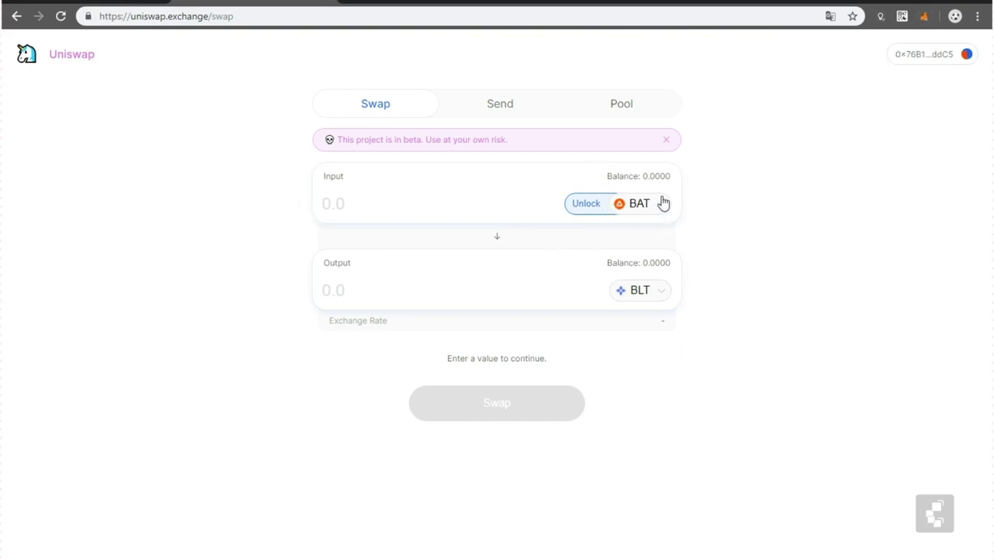
Step: Request unlocking BAT for spending, review the approval's gas fee and total, and dismiss the request unconfirmed
left_click(588, 206)
left_click_drag(119, 9, 472, 82)
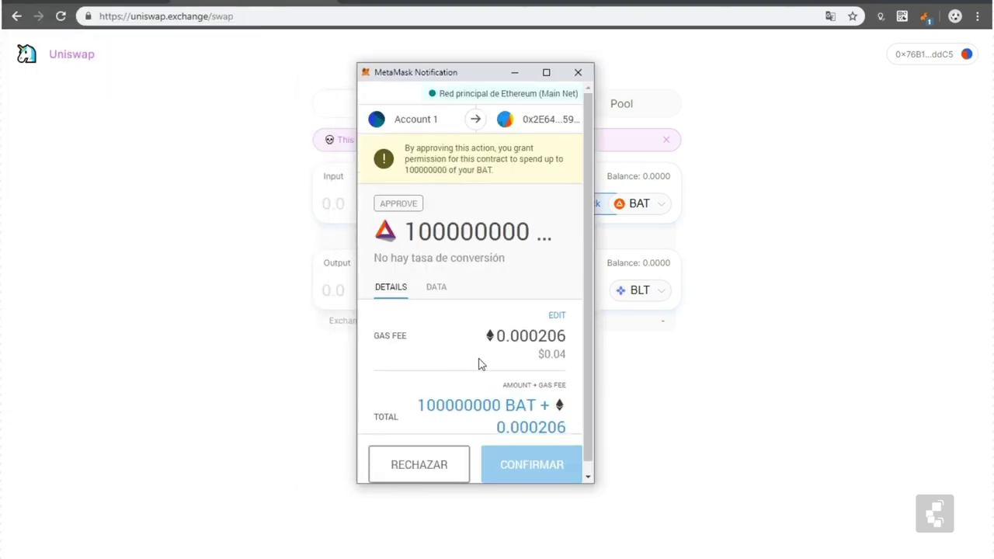
scroll(489, 372, "down", 2)
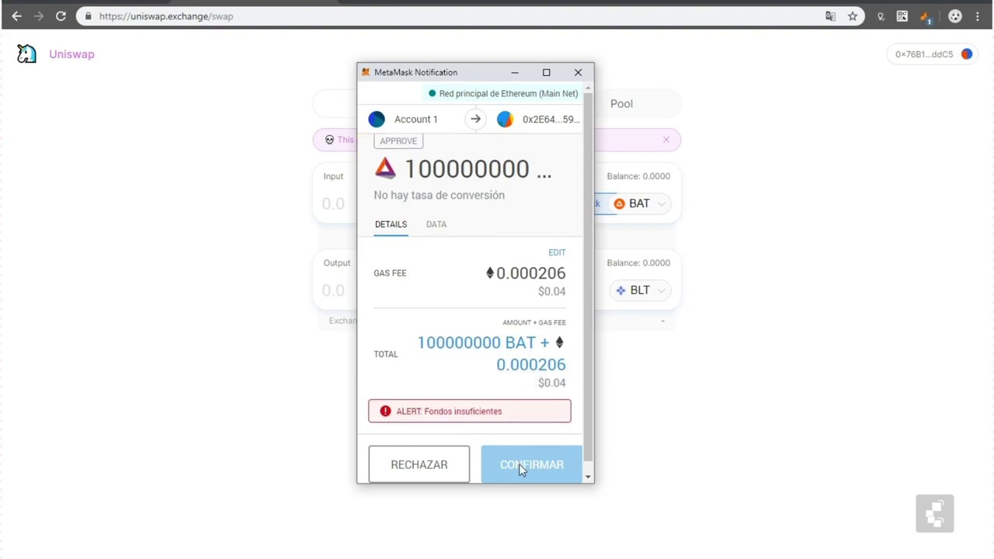
left_click(578, 74)
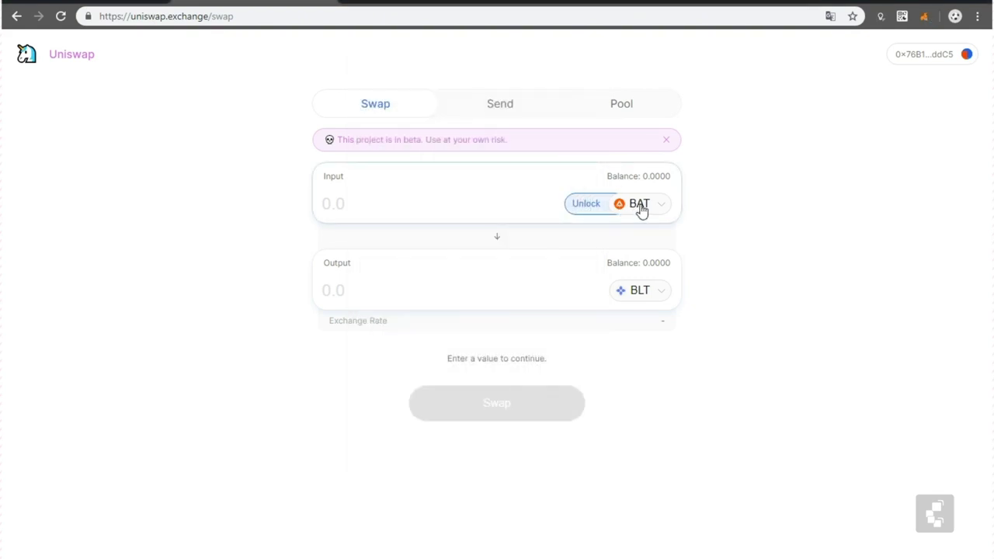
Step: Set the swap's input token to ETH and the input amount to 1
left_click(641, 205)
left_click(585, 145)
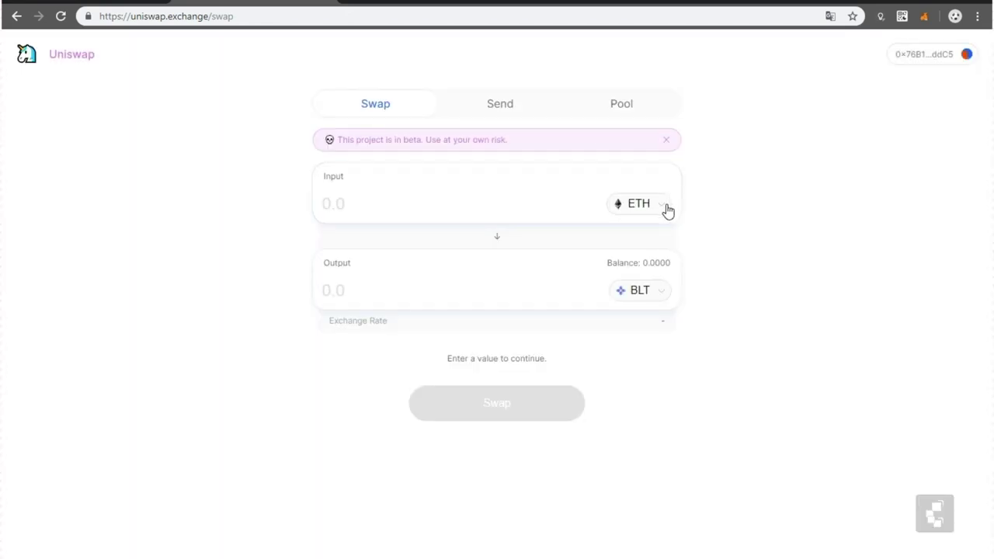
left_click(432, 203)
type("1")
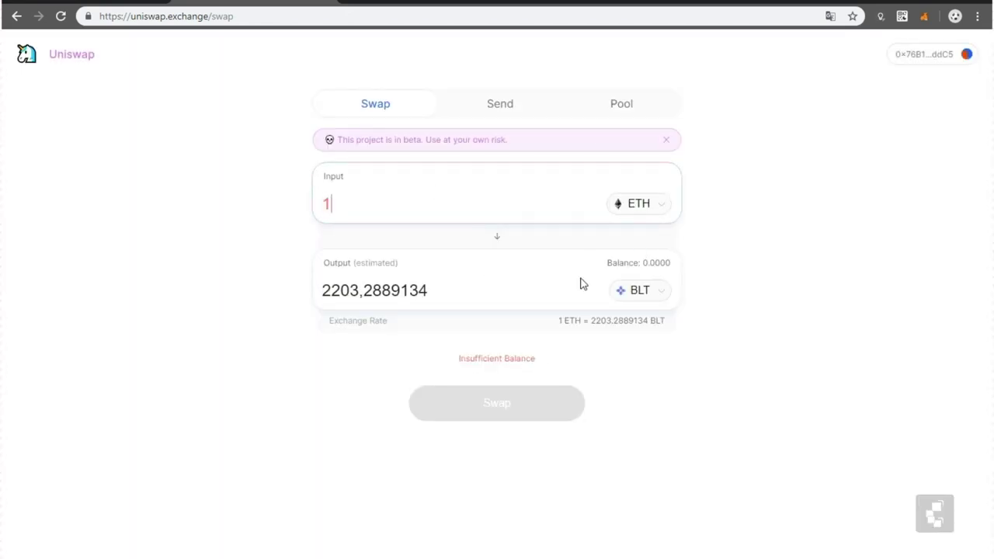
Step: Examine the input amount, the estimated BLT output and the exchange rate of the swap
left_click_drag(325, 203, 352, 204)
left_click_drag(463, 291, 284, 282)
left_click_drag(514, 331, 674, 330)
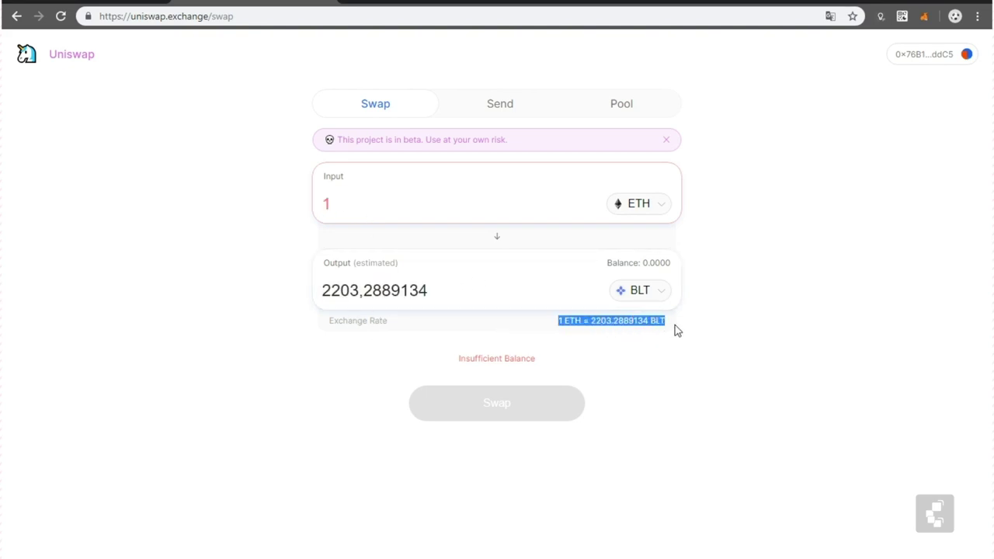
left_click(732, 310)
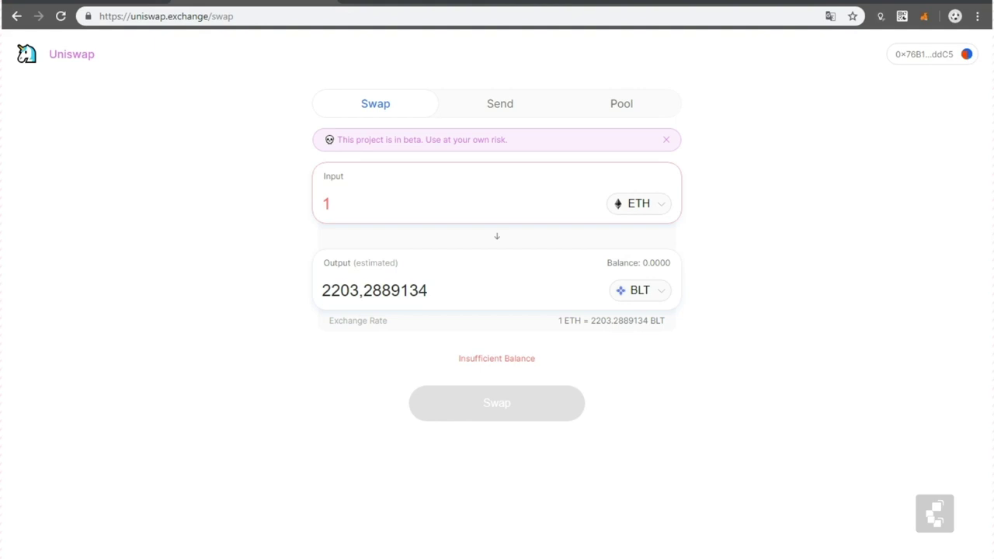
left_click(440, 288)
left_click_drag(440, 289, 321, 295)
left_click(308, 288)
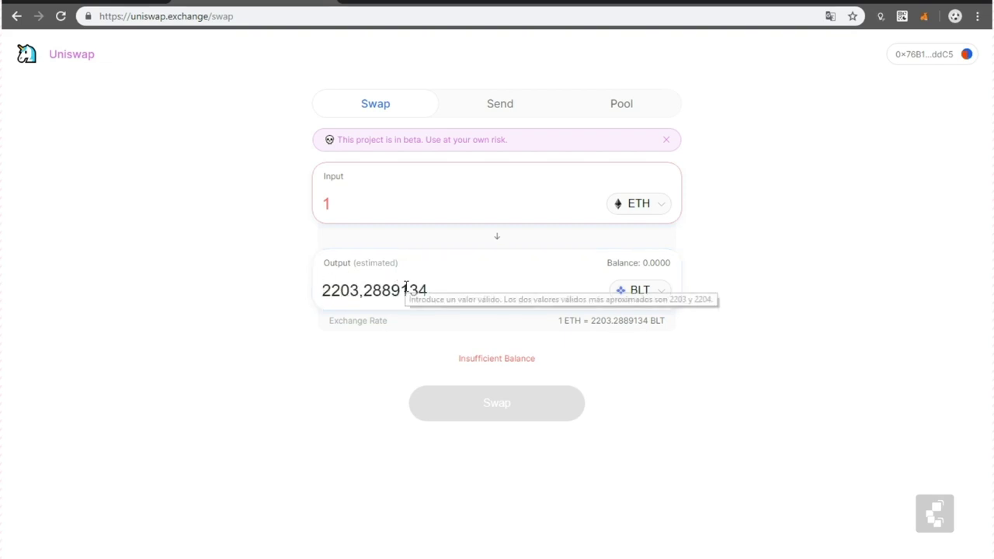
left_click(471, 289)
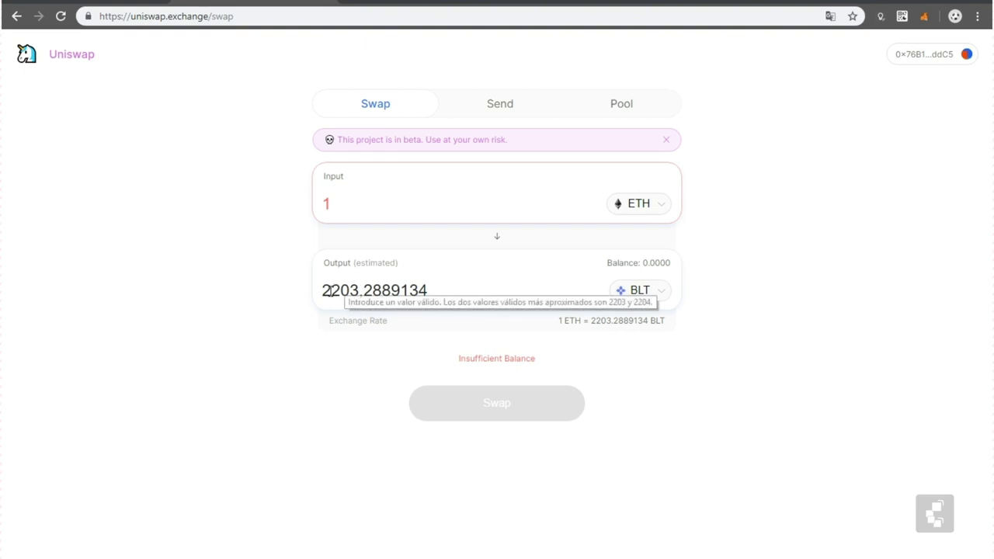
left_click_drag(323, 290, 396, 264)
left_click(600, 266)
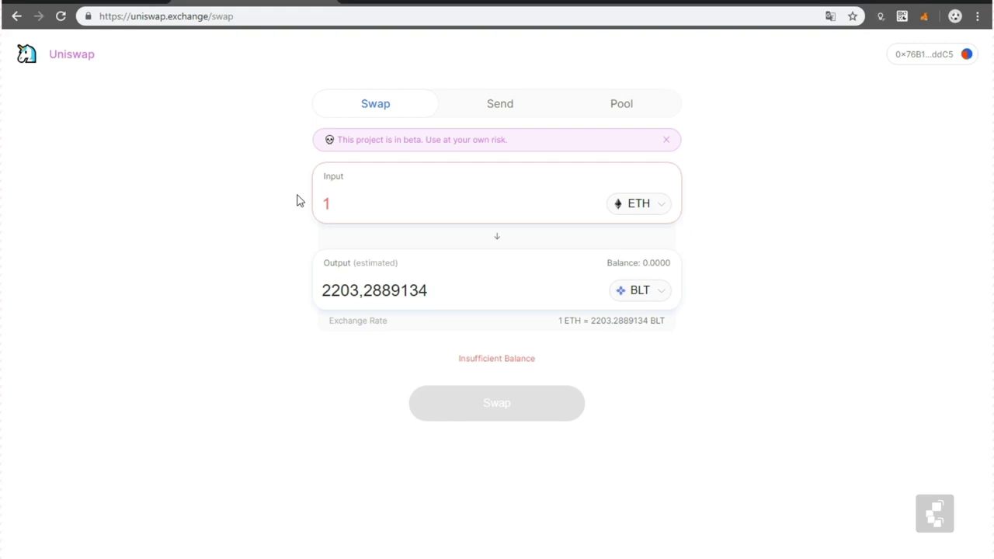
Step: Change the swap's input token from ETH to BAT, keeping BLT as the output token
left_click(652, 205)
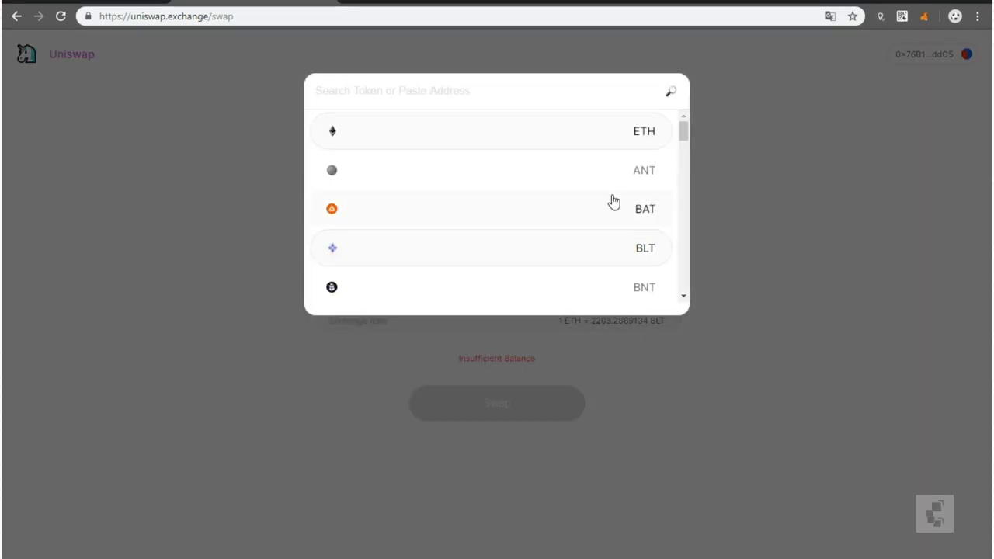
left_click(614, 204)
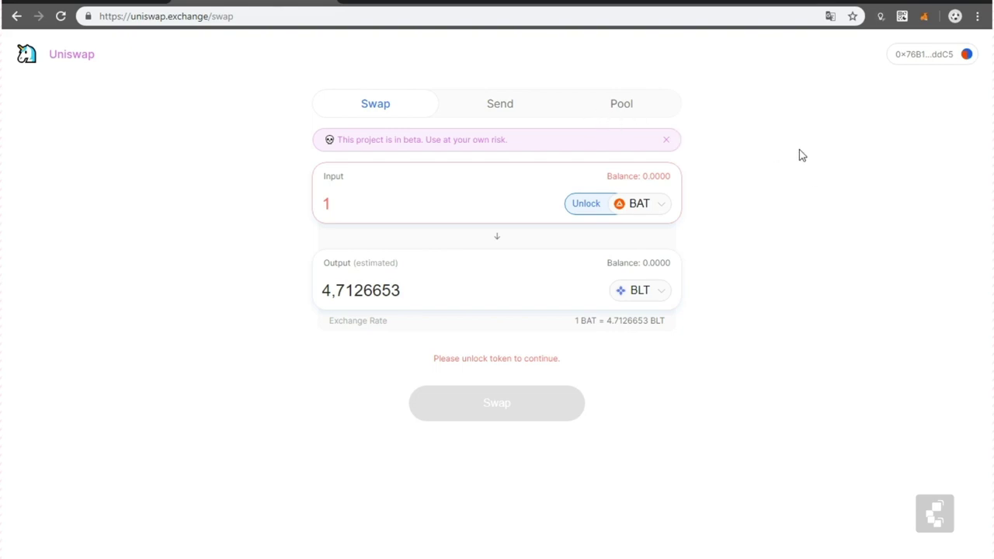
Step: Fill in the Send form with 1 ETH as input and BAT as the output token
left_click(510, 108)
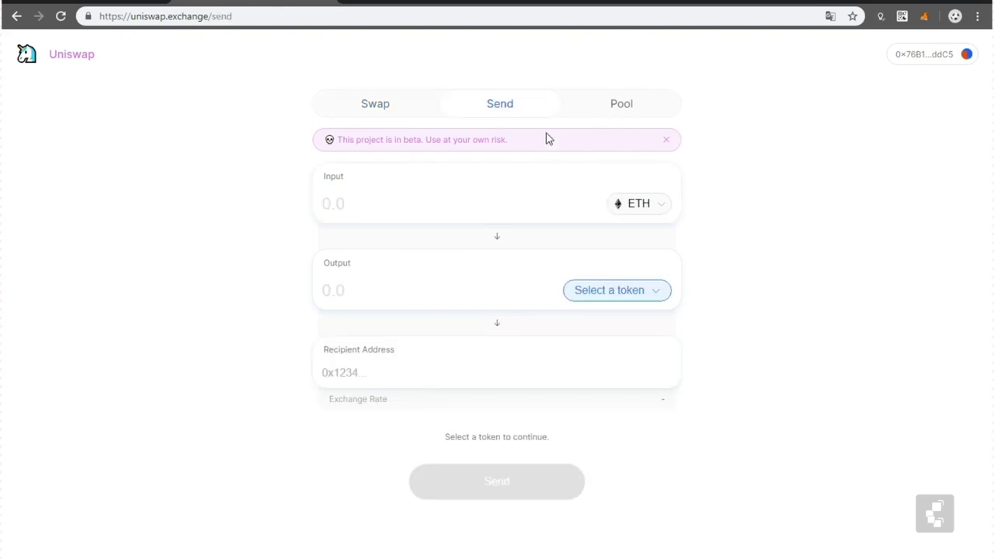
left_click(539, 194)
left_click(606, 295)
left_click(536, 208)
left_click(451, 196)
type("1")
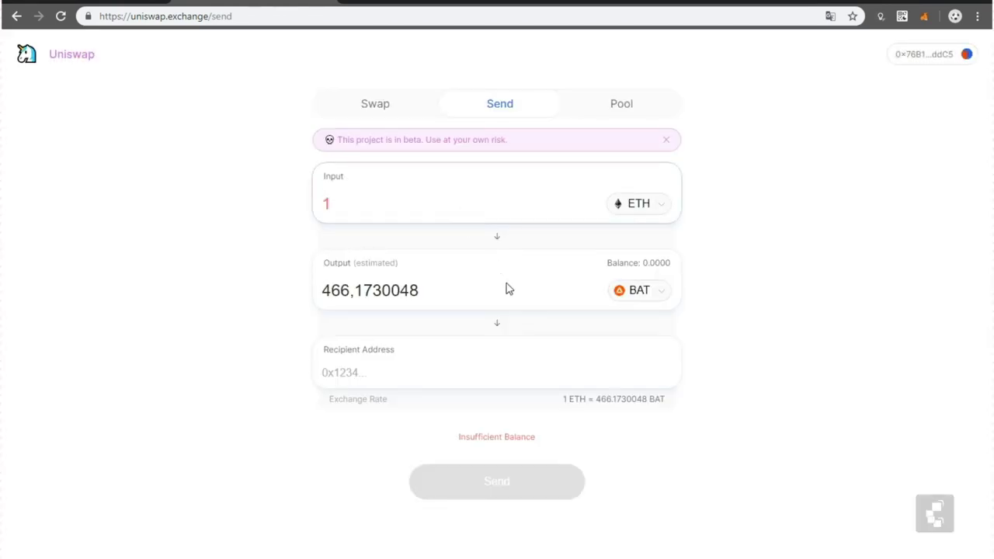
Step: Examine the Send form's ETH to BAT exchange rate and its recipient address field
left_click_drag(567, 401, 672, 413)
left_click(680, 414)
left_click(473, 370)
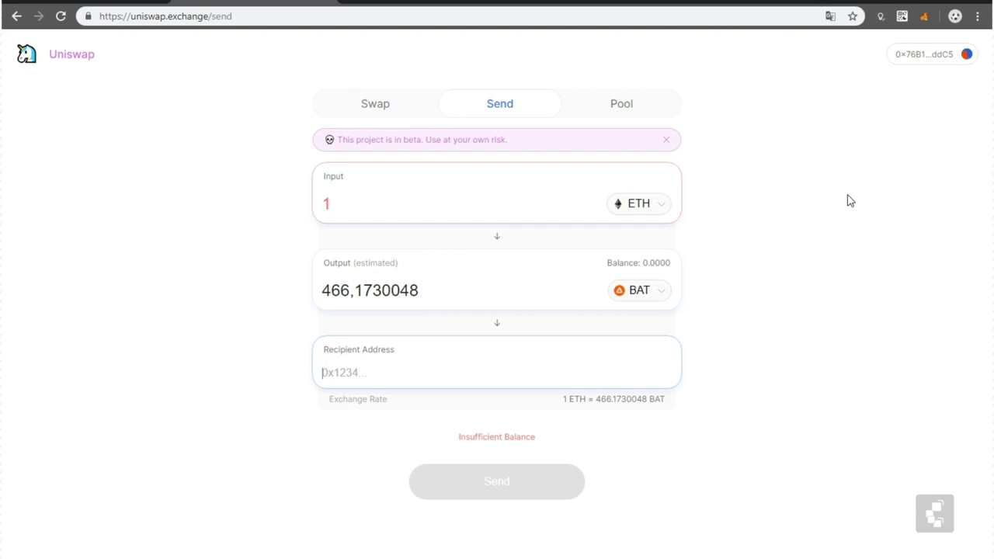
Step: Revisit the Swap form and open the Pool form for adding liquidity
left_click(370, 105)
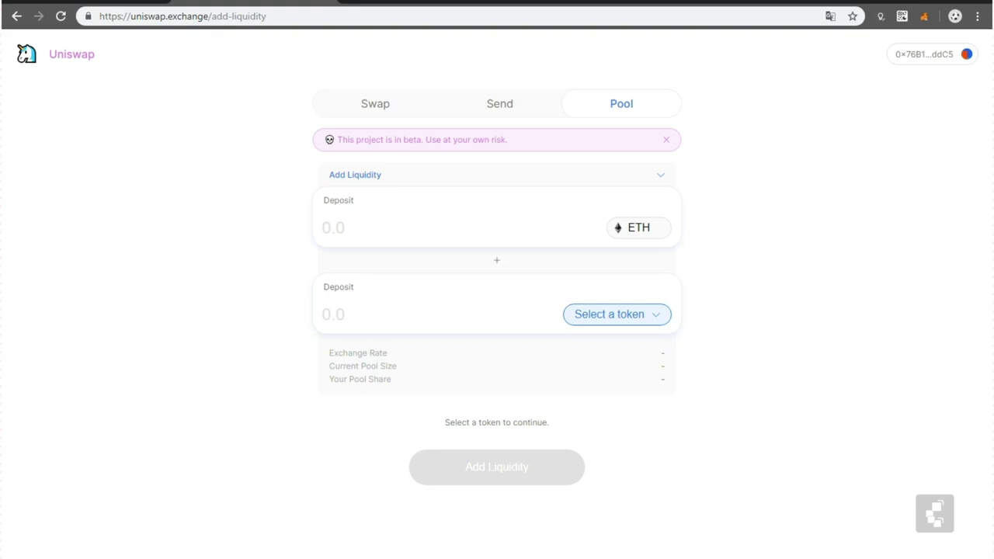
left_click(380, 101)
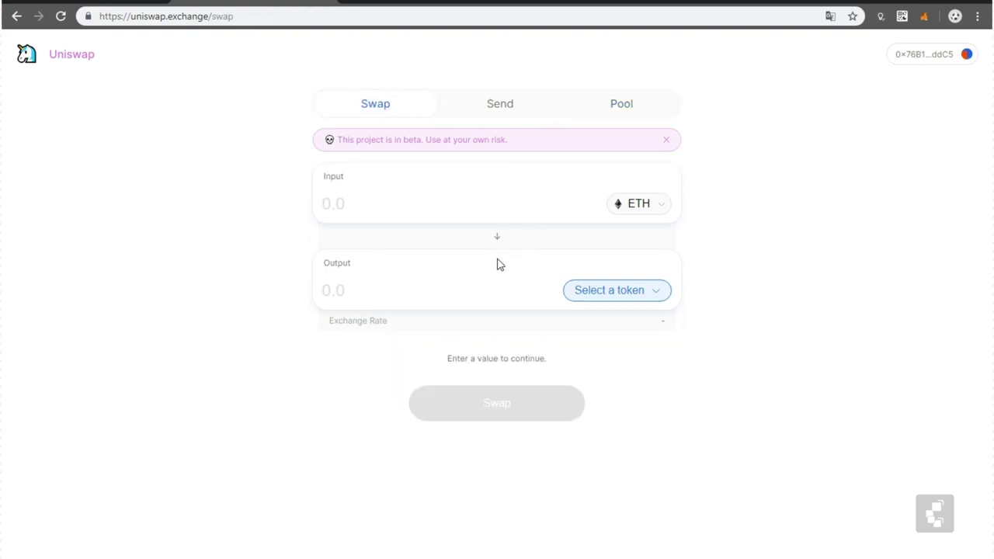
left_click(639, 114)
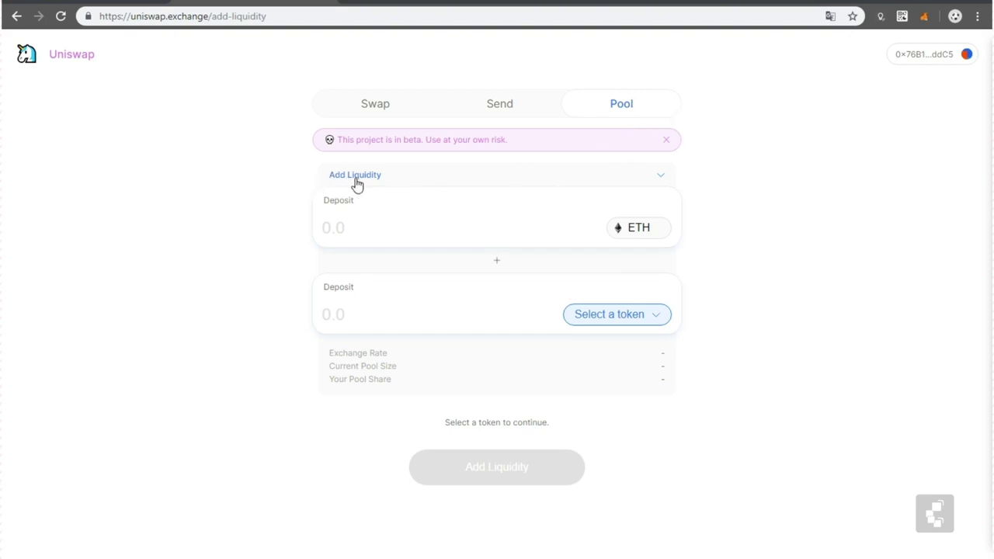
Step: Choose BAT as the second deposit token for adding liquidity and set the ETH deposit to 1
left_click(381, 180)
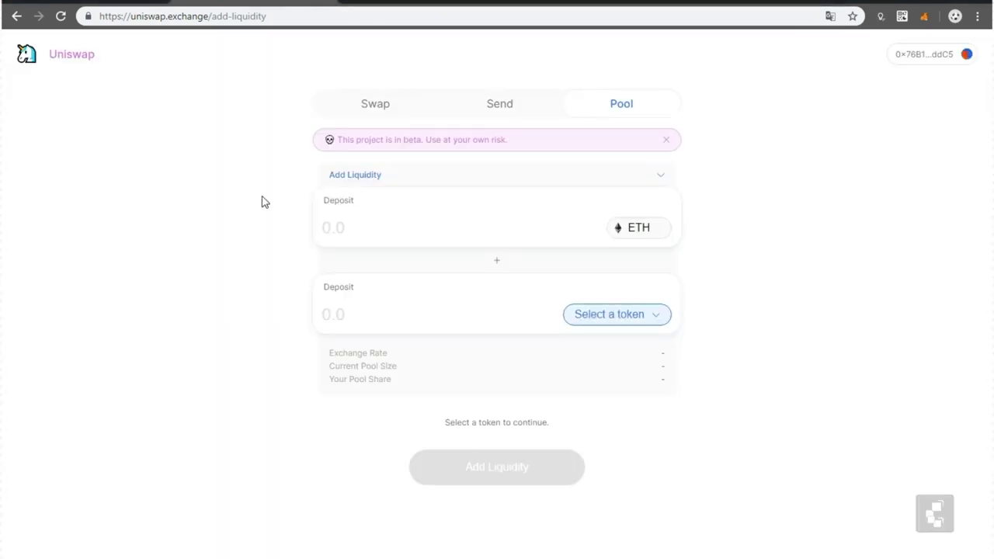
left_click(262, 199)
left_click(613, 318)
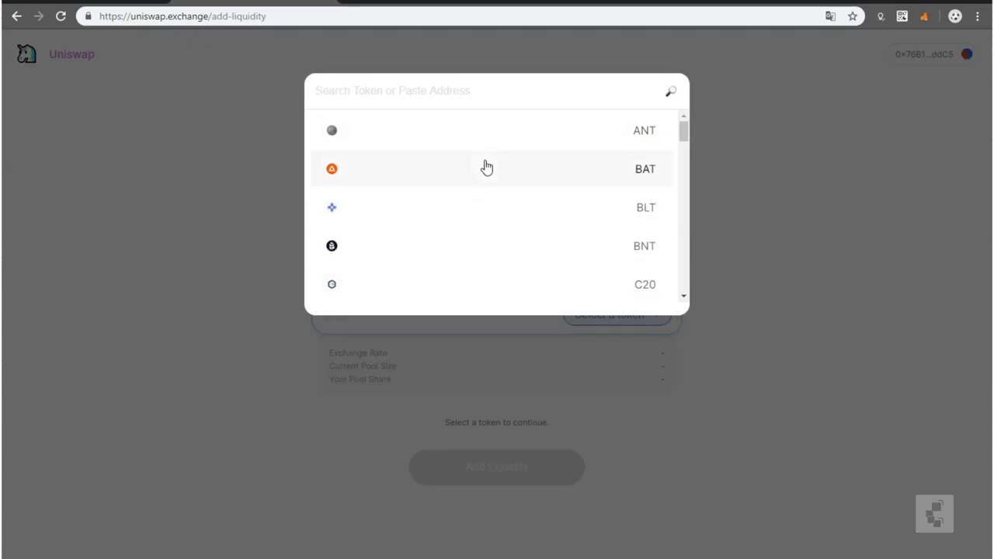
left_click(486, 168)
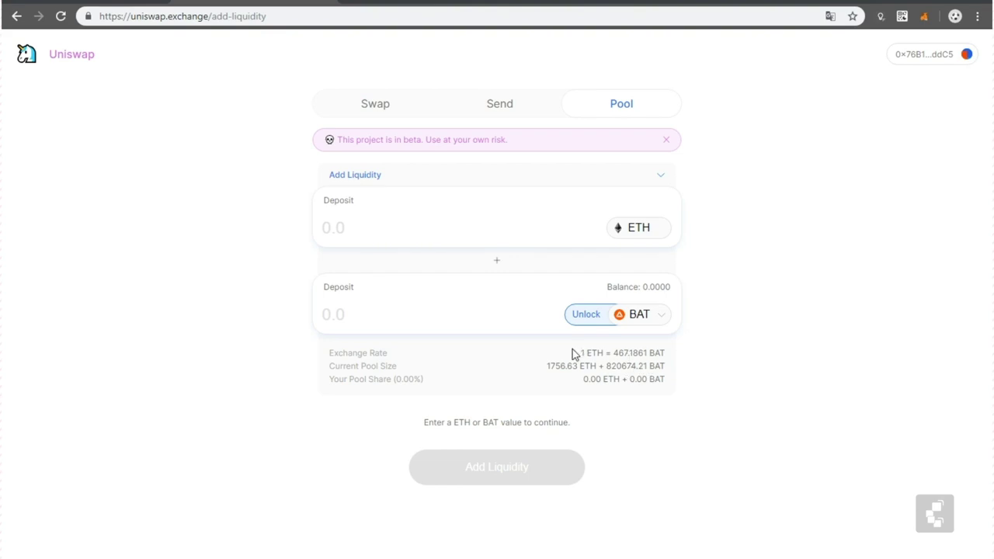
left_click_drag(581, 353, 610, 354)
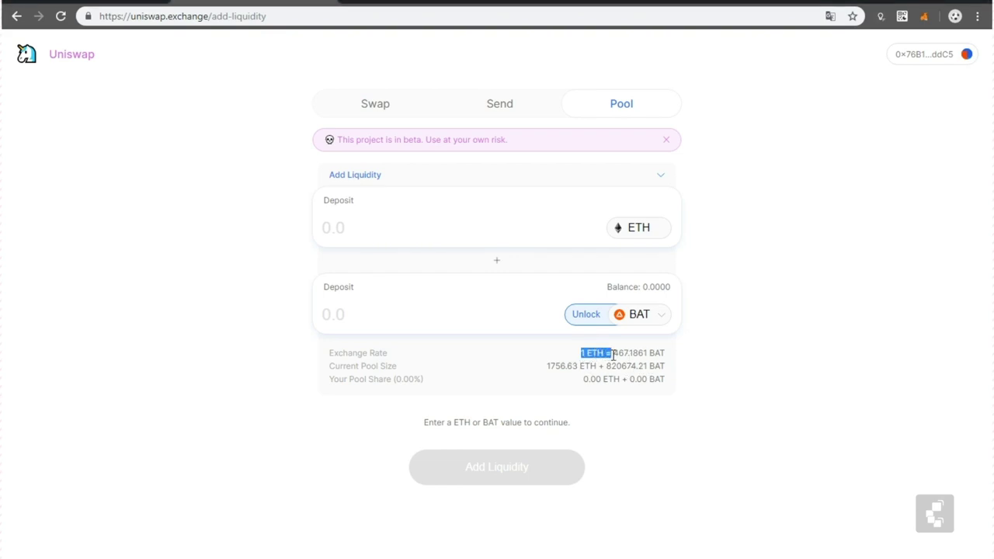
left_click(659, 359)
left_click(439, 227)
type("1")
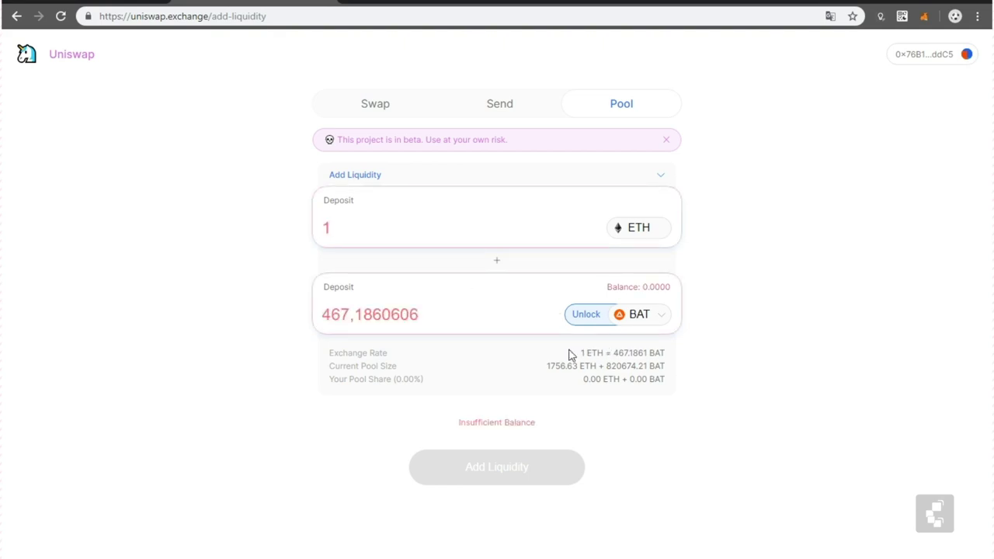
Step: Examine the exchange rate, current pool size and pool share for the 1 ETH and BAT liquidity deposit
double_click(608, 353)
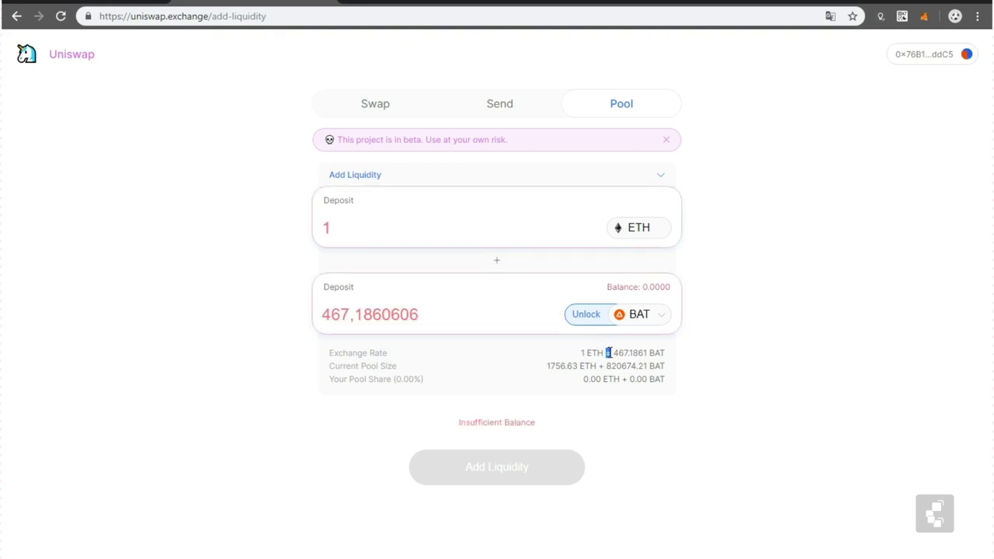
left_click(544, 374)
left_click_drag(555, 366, 559, 366)
left_click(333, 223)
left_click_drag(633, 402, 632, 390)
left_click(529, 417)
left_click_drag(396, 381, 416, 380)
left_click(348, 229)
double_click(595, 379)
left_click(641, 378)
left_click_drag(547, 367, 564, 364)
left_click(392, 229)
Step: Open the Remove Liquidity form and choose BAT as the pool token
left_click(589, 179)
left_click(366, 149)
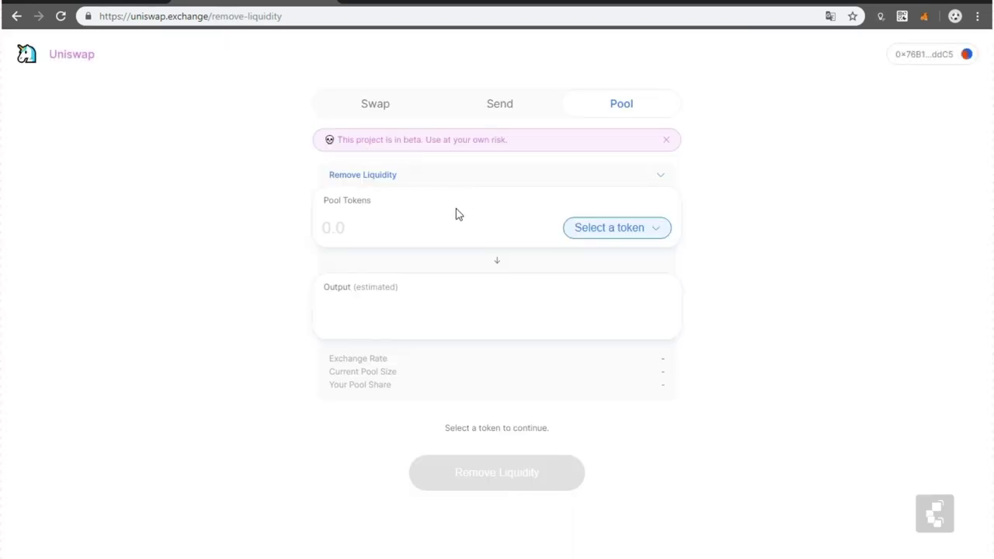
left_click(635, 226)
left_click(437, 173)
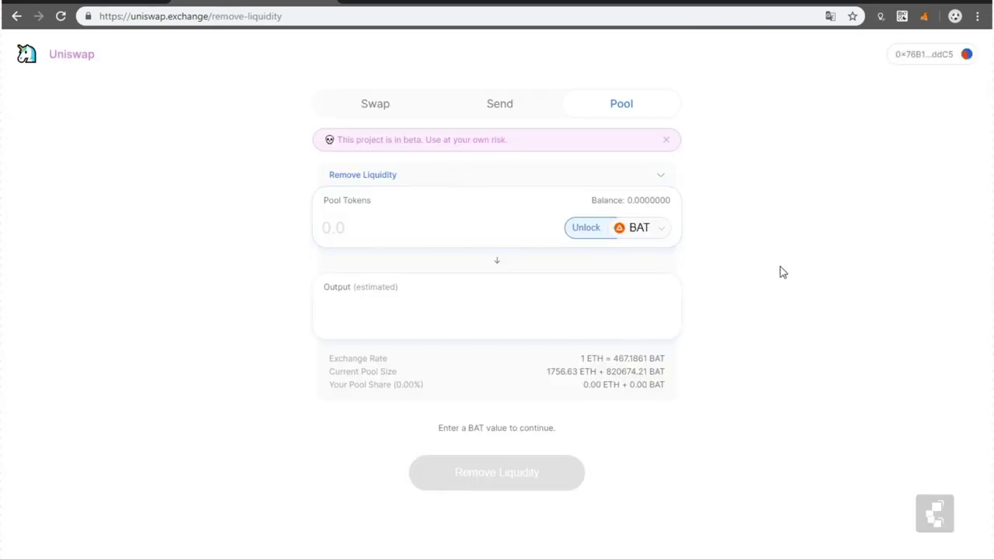
Step: Enter 1 as the amount of BAT pool tokens to remove, and replace it with 2
left_click(340, 227)
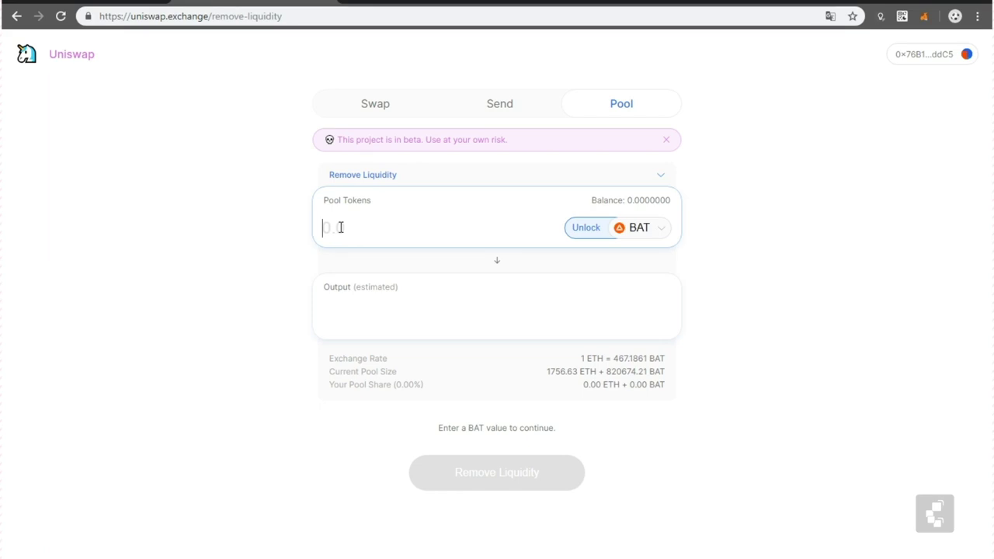
type("1")
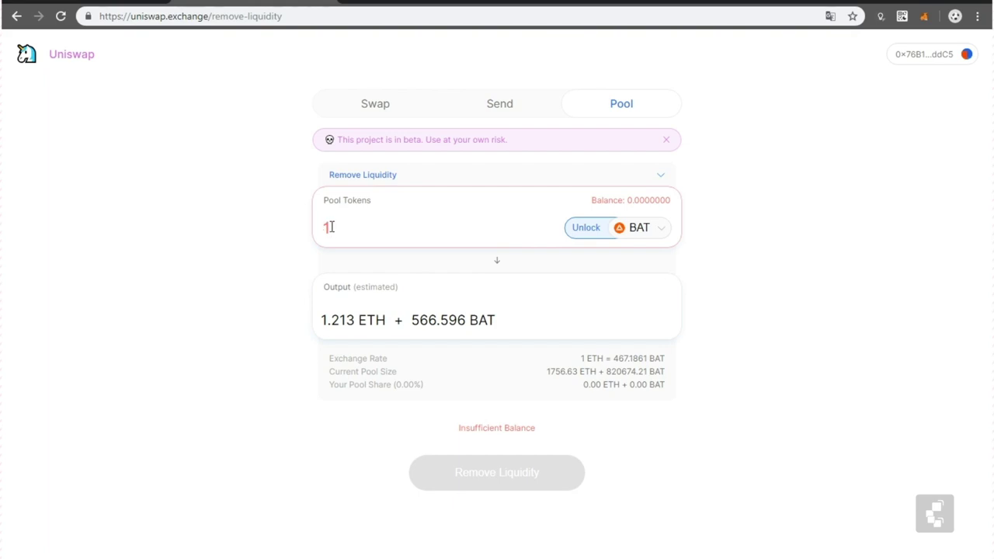
key("BackSpace")
type("2")
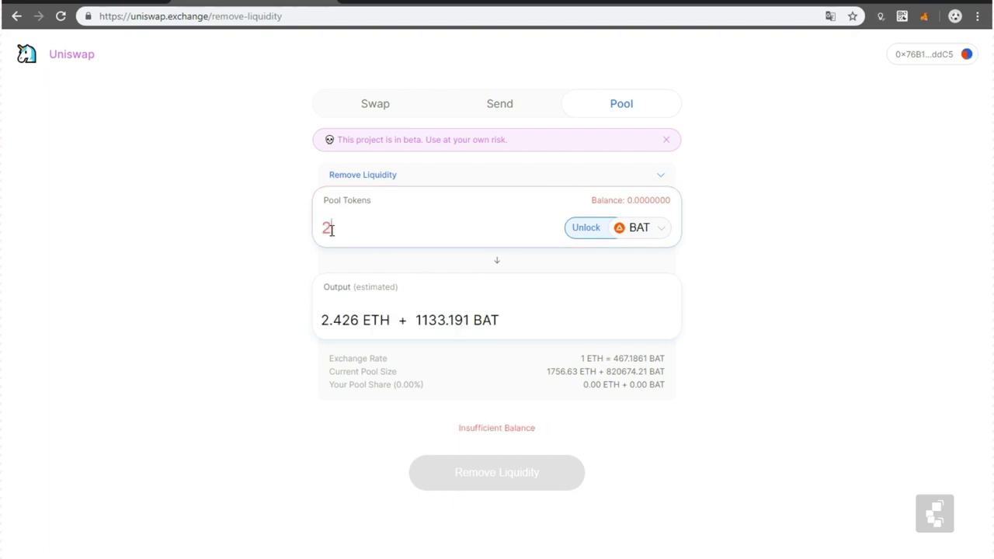
Step: Change the pool token for liquidity removal to BLT and finally to ANT
left_click(632, 230)
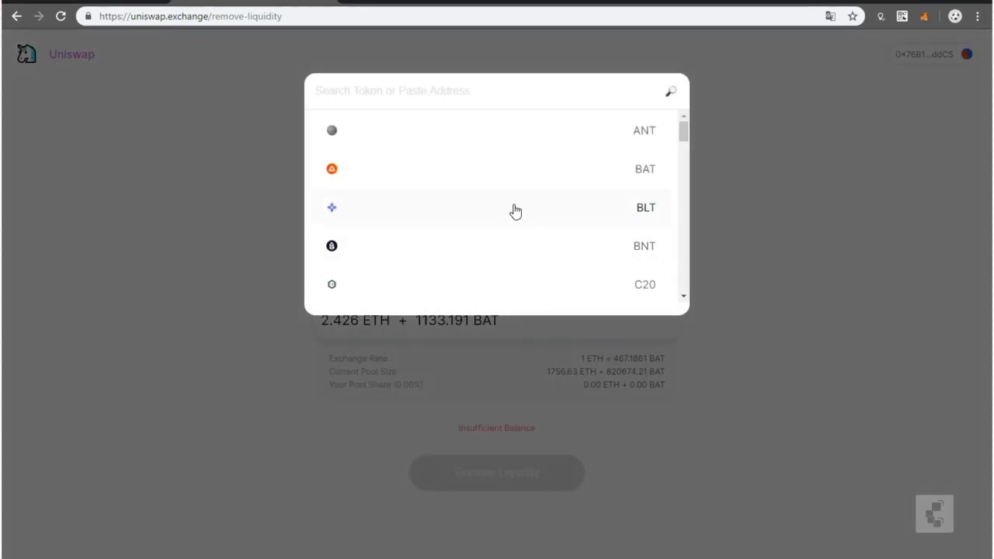
left_click(512, 211)
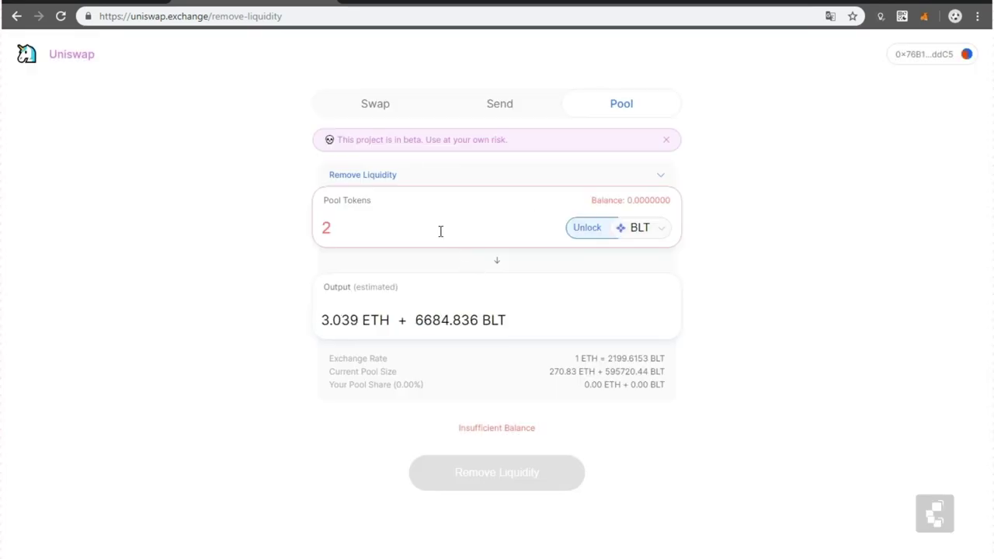
left_click(652, 233)
left_click(589, 145)
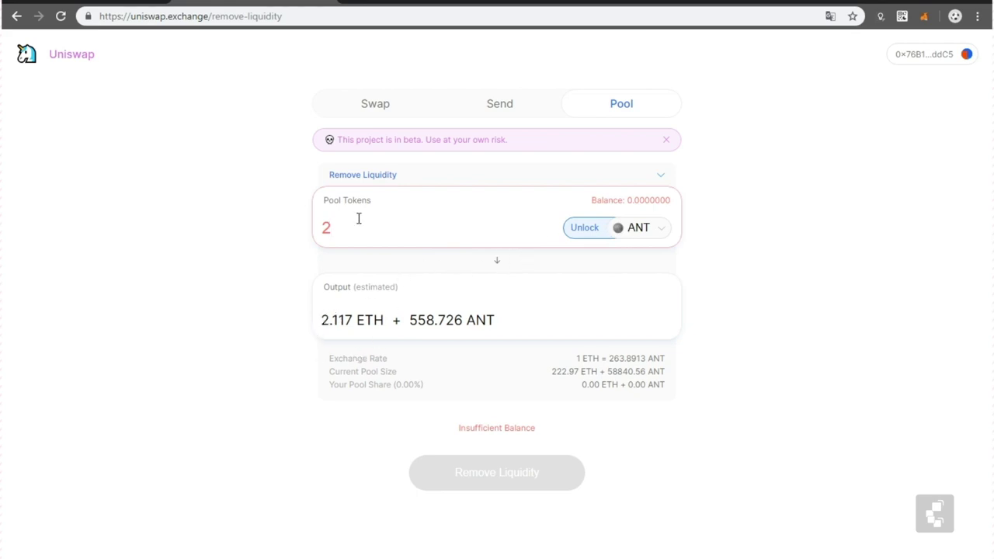
Step: Check the estimated ETH and ANT output against the exchange rate, and set the pool token amount to 1
left_click_drag(324, 321, 365, 319)
left_click(337, 321)
left_click(337, 320)
left_click(437, 320)
left_click_drag(573, 359, 648, 359)
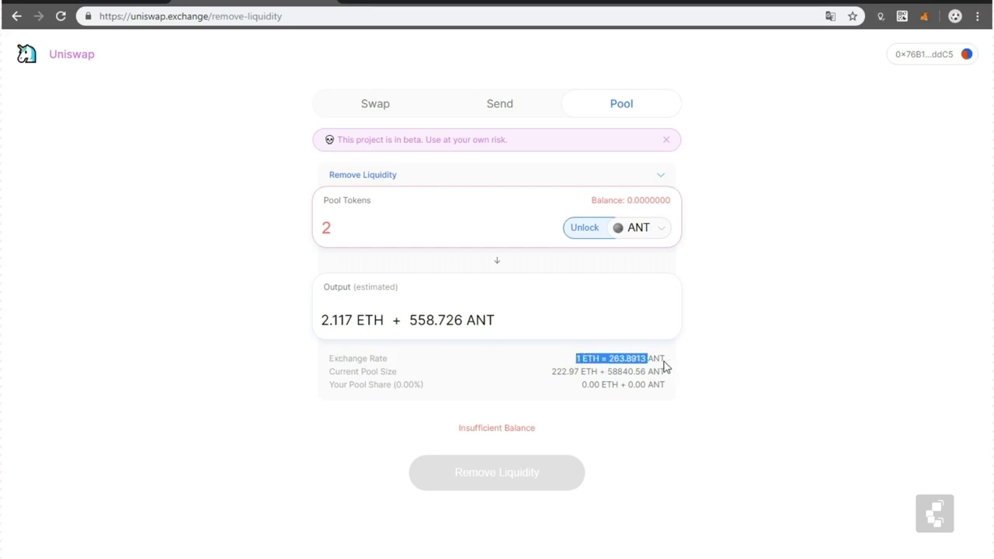
left_click(362, 227)
key("BackSpace")
type("1")
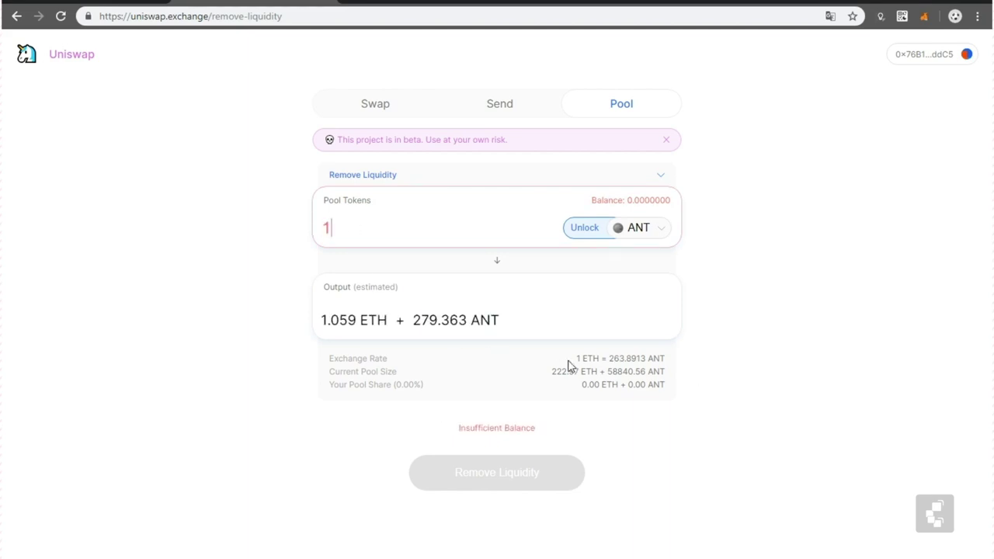
Step: Compare the exchange rate with the estimated output for removing 1 ANT pool token
left_click_drag(573, 359, 595, 358)
left_click(633, 372)
left_click_drag(339, 320, 362, 320)
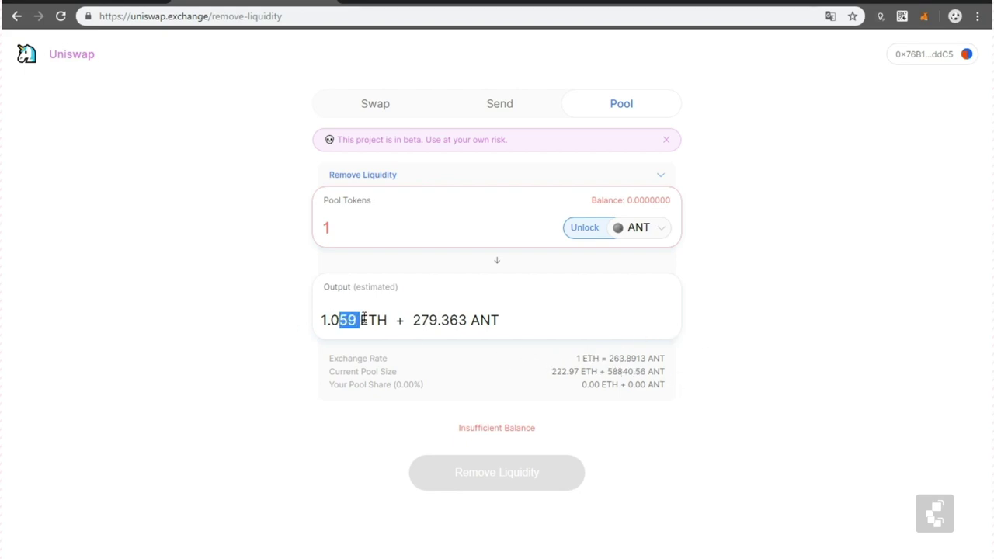
left_click(509, 295)
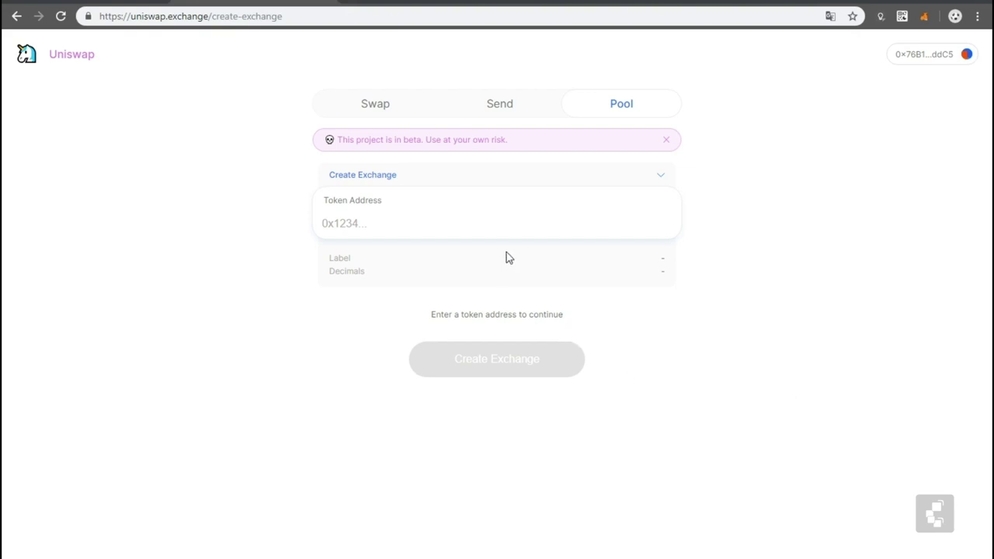
Step: Look up the PolyAi contract on Etherscan and paste its address 0x5121E348e897dAEf1Eef23959Ab290e5557CF274 as the Create Exchange token address
left_click(426, 4)
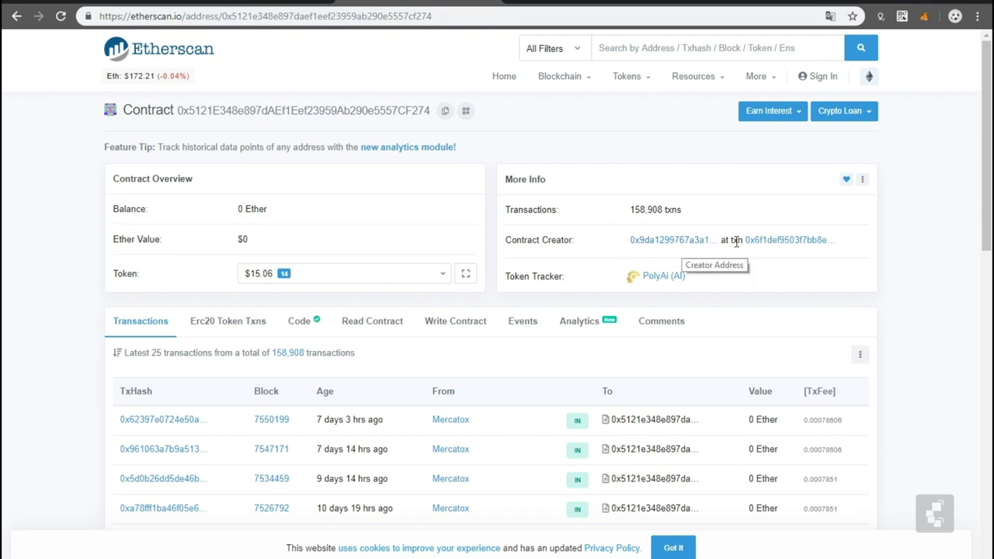
left_click(16, 16)
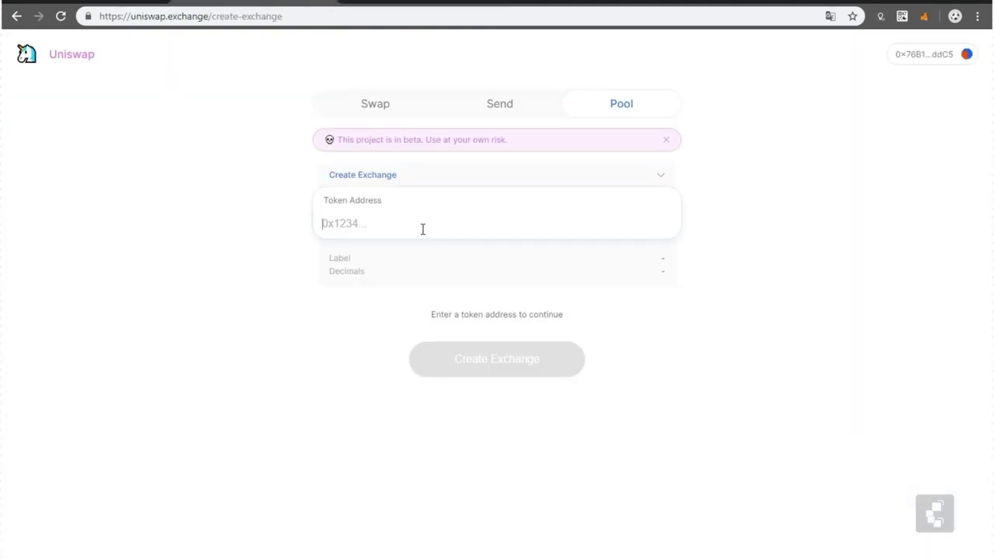
right_click(419, 232)
left_click(474, 337)
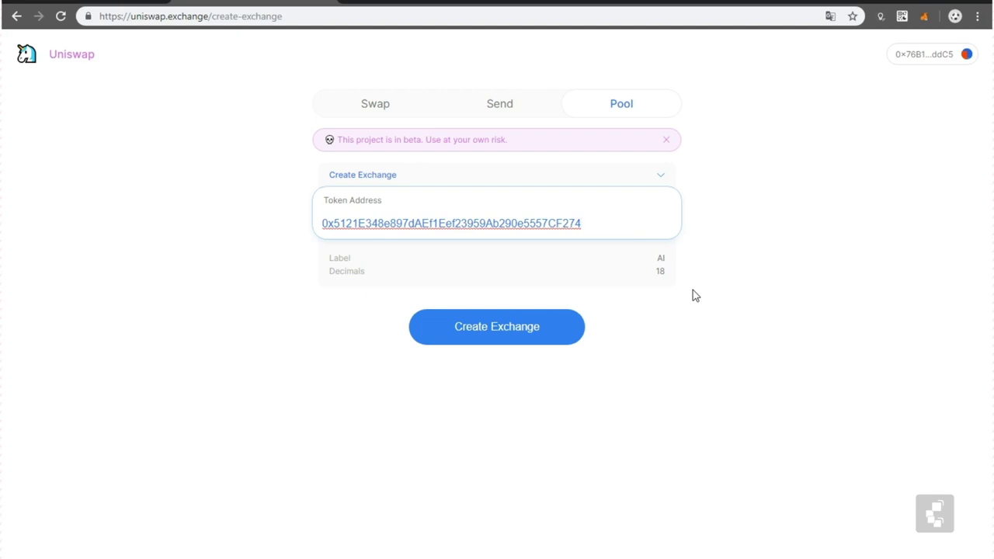
Step: Request creation of the AI token exchange, inspect the gas fee in the MetaMask notification, and reject the transaction
left_click(517, 333)
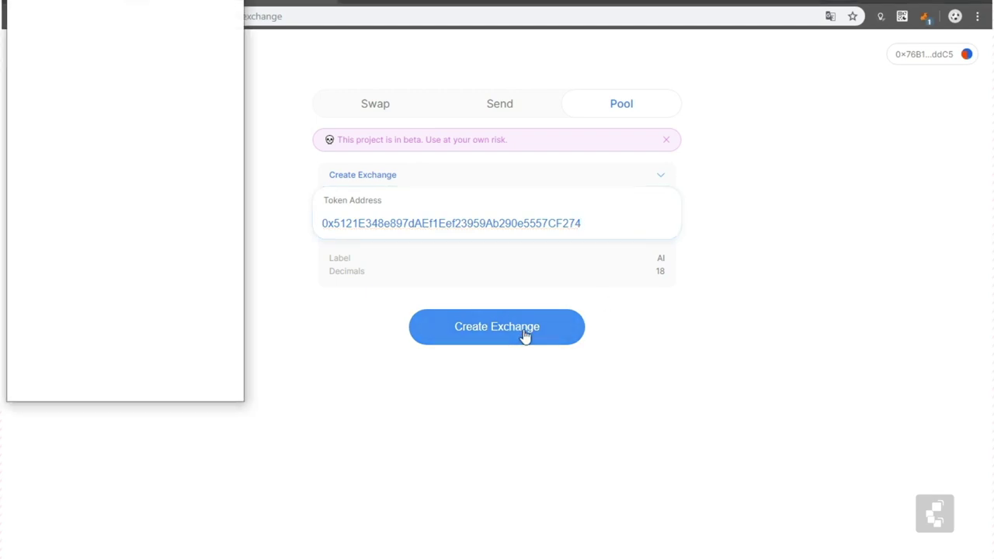
left_click_drag(427, 104, 626, 98)
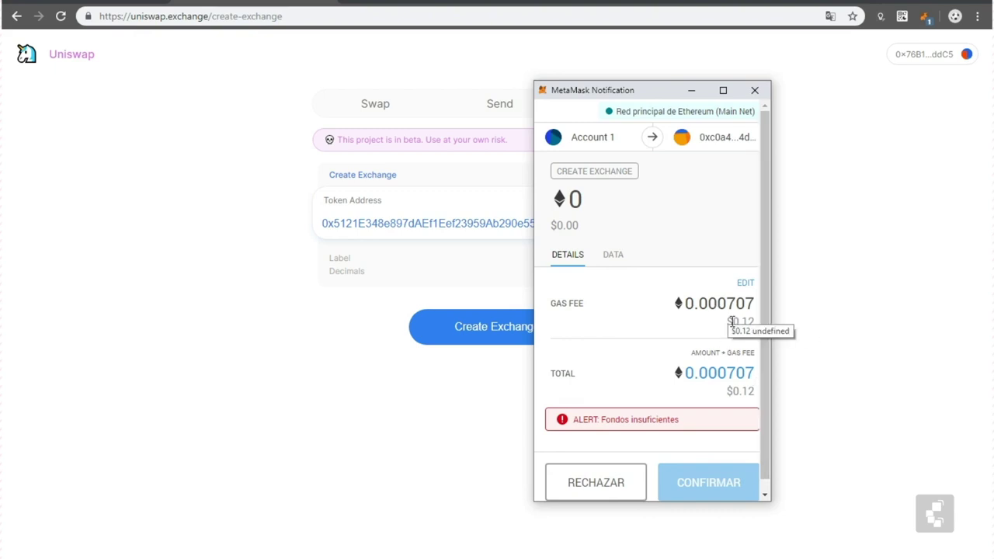
left_click_drag(682, 309, 749, 310)
left_click(721, 322)
scroll(721, 344, "down", 1)
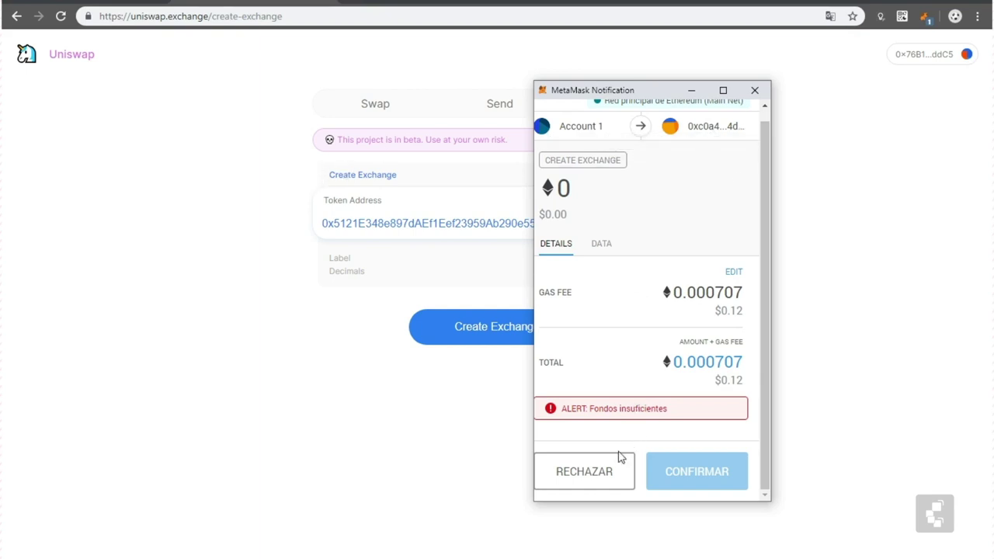
left_click(613, 482)
left_click(753, 94)
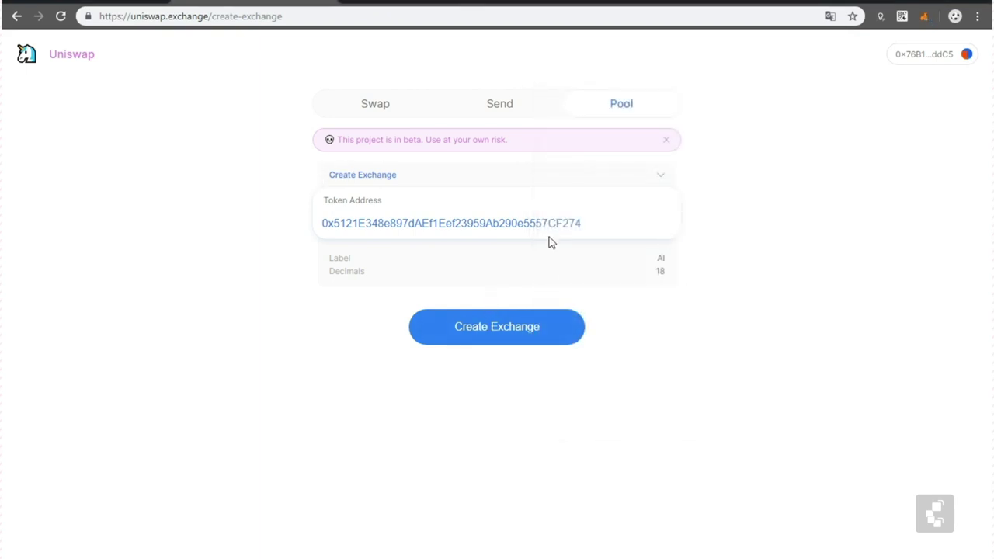
Step: Return to the Add Liquidity form and choose ZIL as the second deposit token
left_click(501, 329)
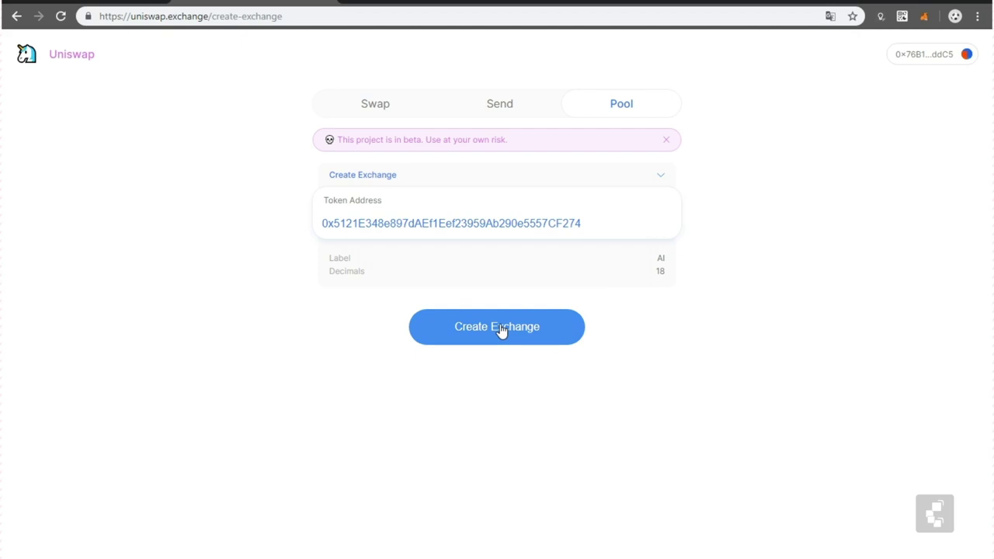
left_click(497, 180)
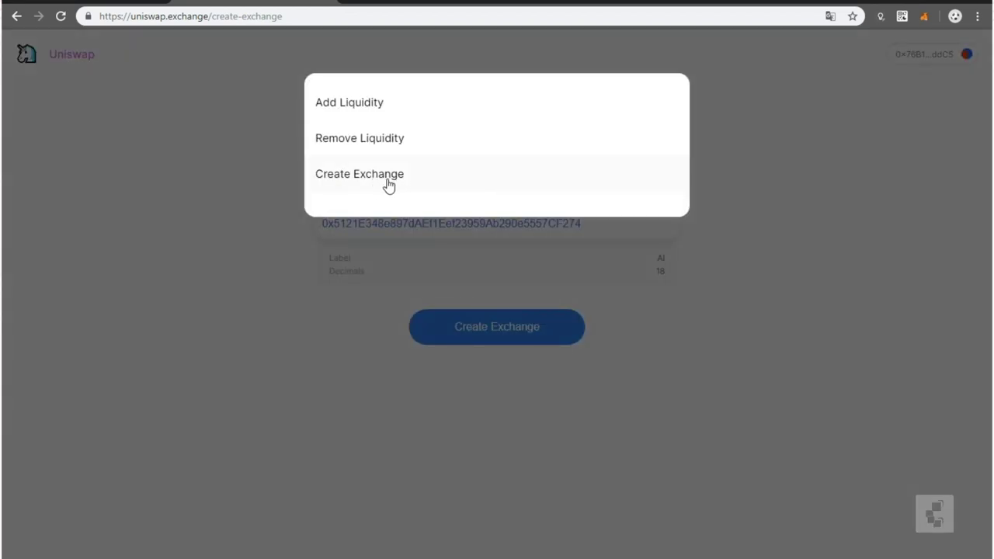
left_click(355, 105)
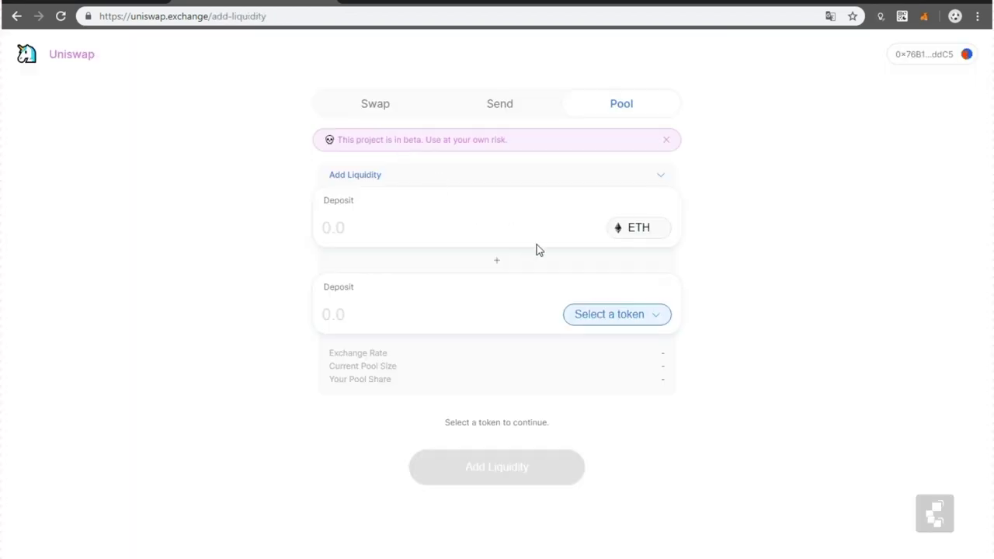
left_click(482, 231)
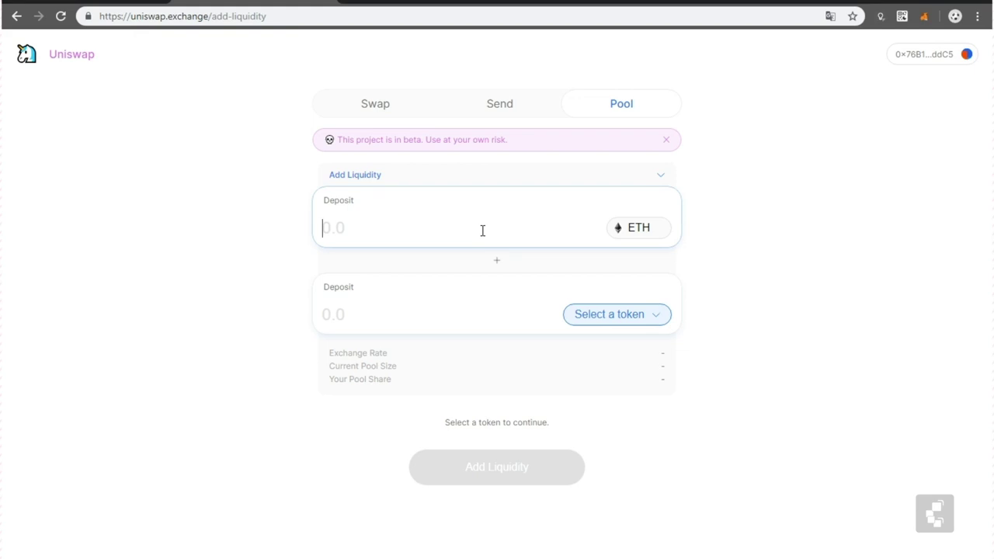
left_click(628, 314)
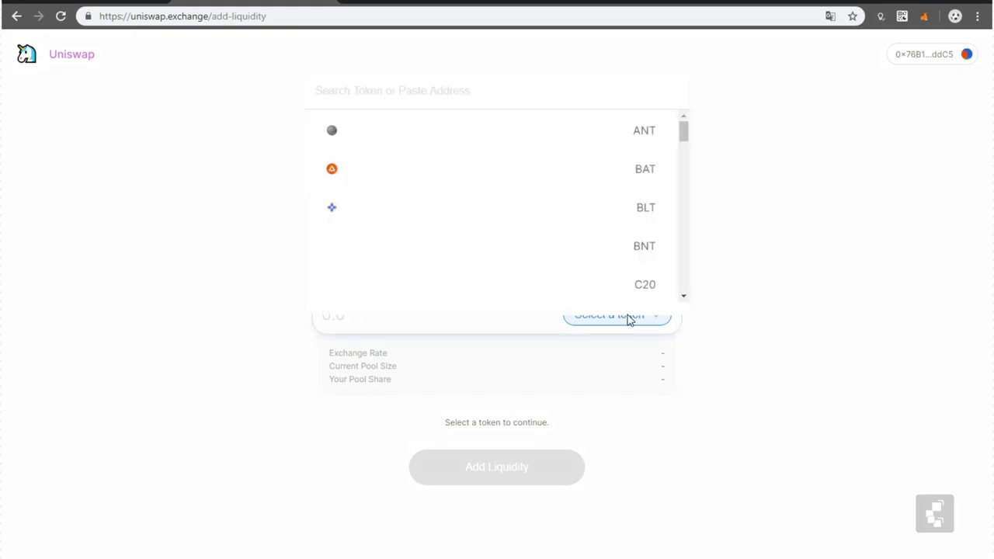
scroll(495, 237, "down", 15)
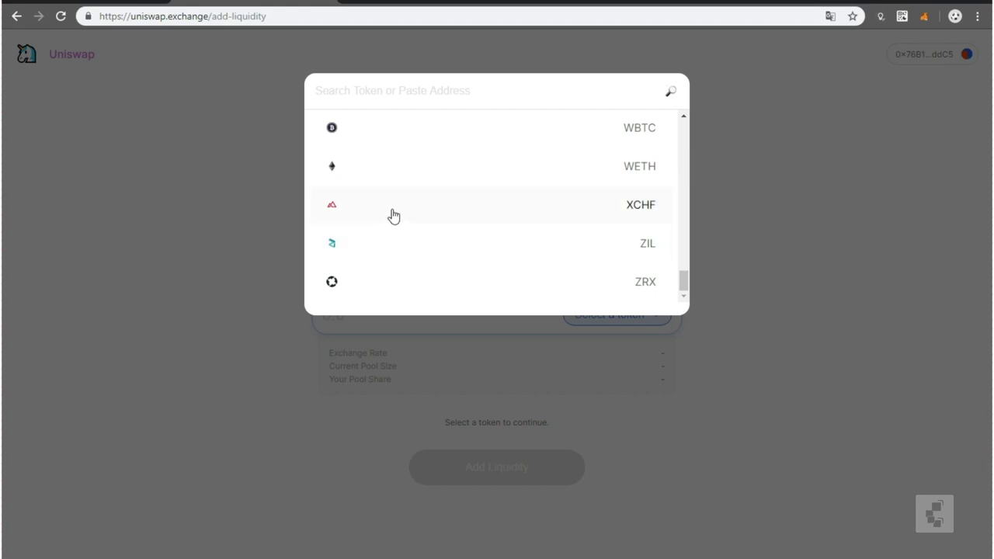
left_click(373, 239)
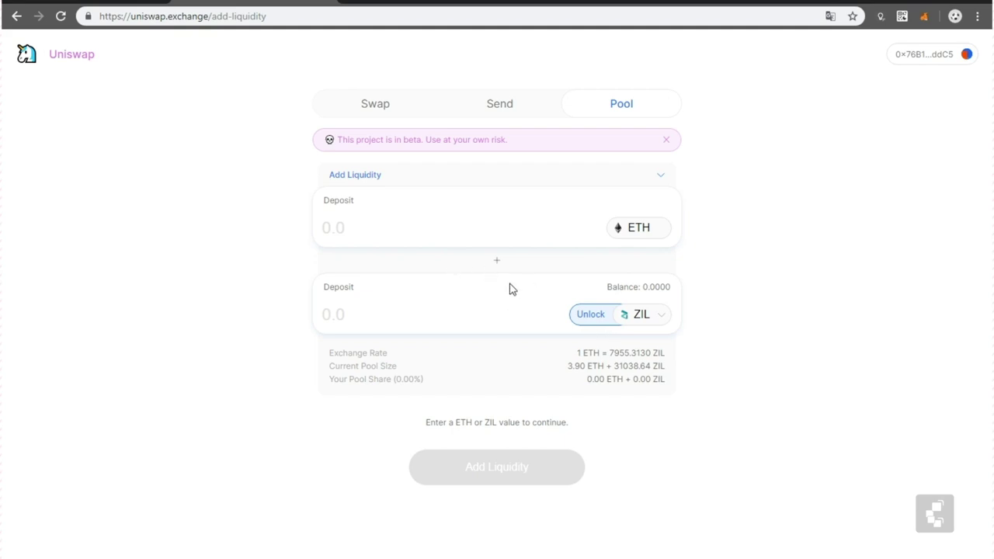
Step: Change the second deposit token to BAT and finally to RDN
left_click(633, 317)
left_click(490, 184)
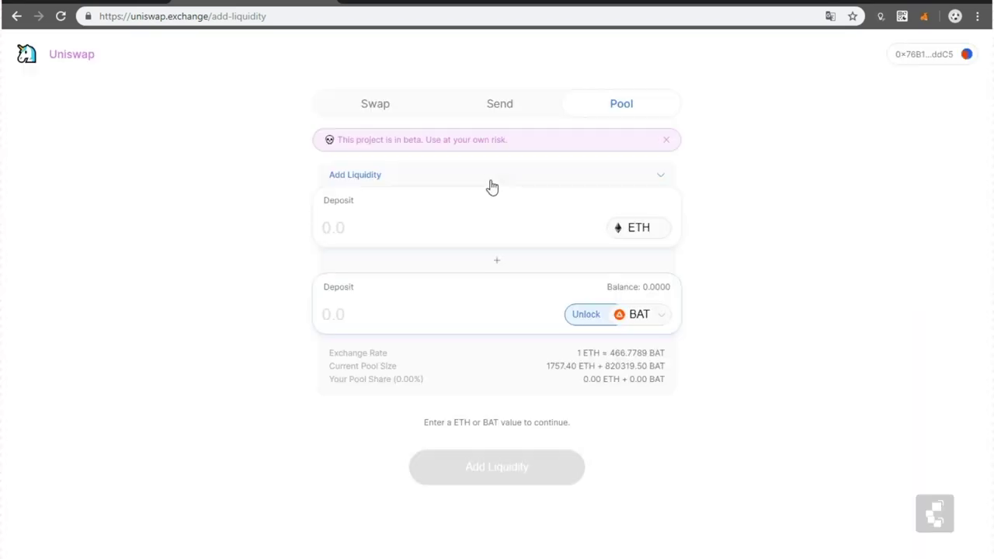
left_click(660, 320)
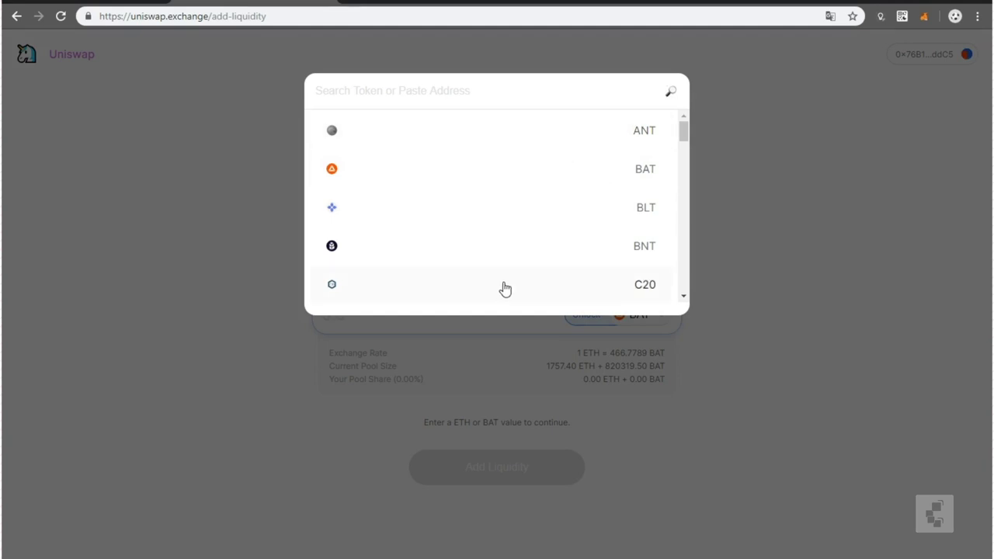
scroll(505, 288, "down", 10)
left_click(413, 228)
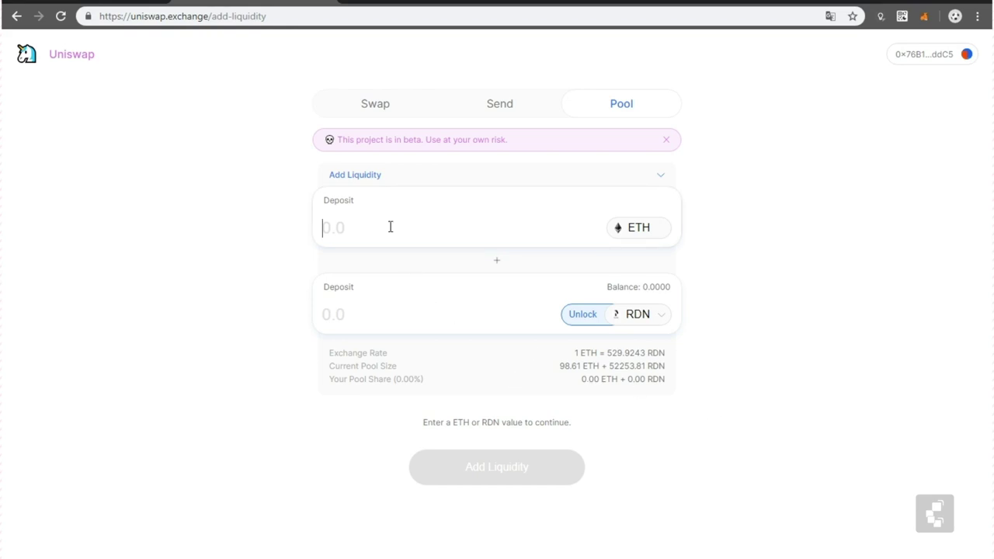
Step: Try a deposit of 1 ETH, clear it, try a deposit of about 5 RDN instead, and clear that amount too
type("1")
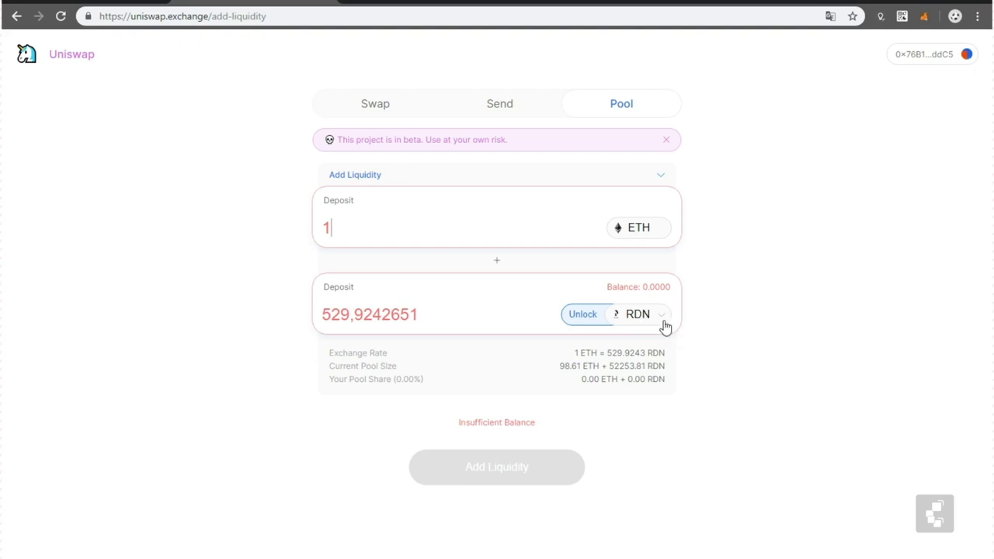
key("BackSpace")
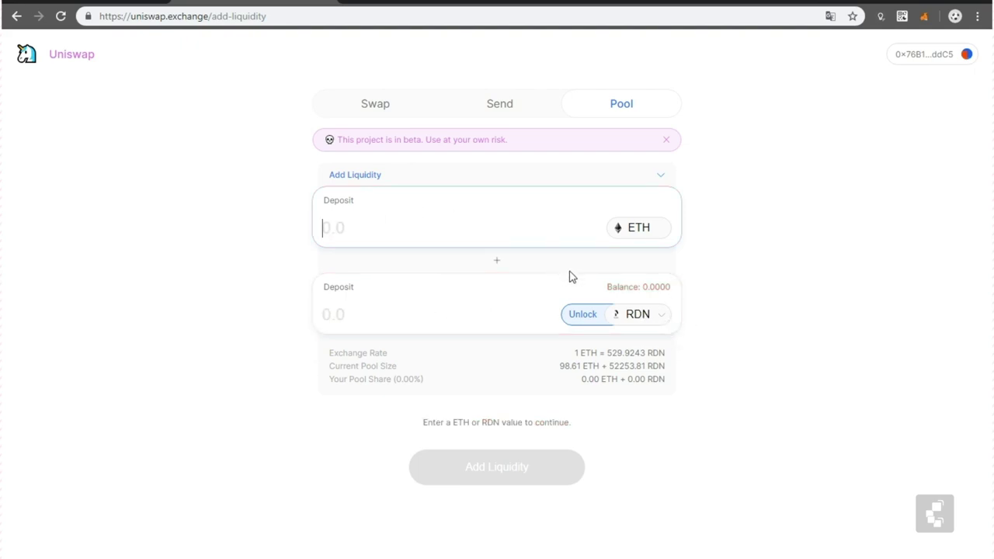
left_click(412, 322)
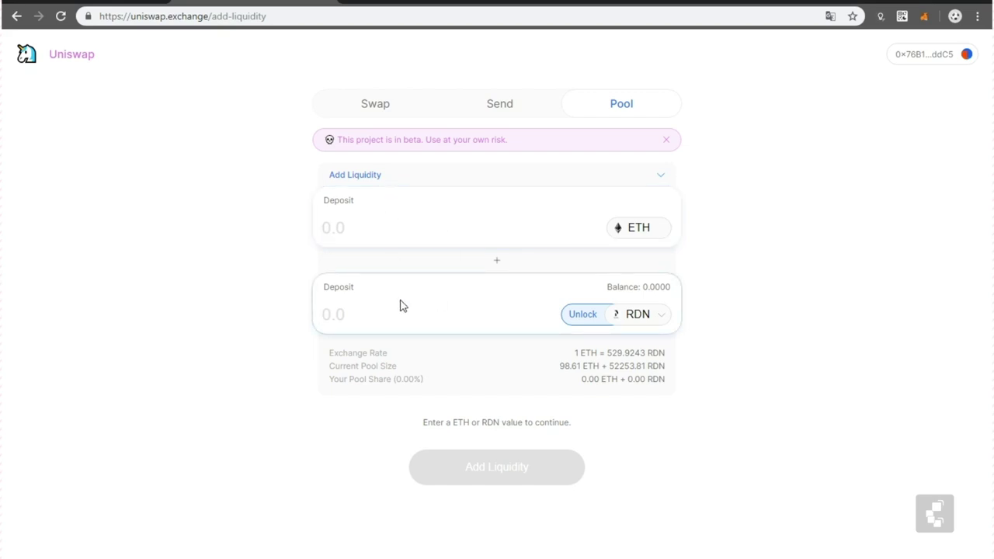
type("53")
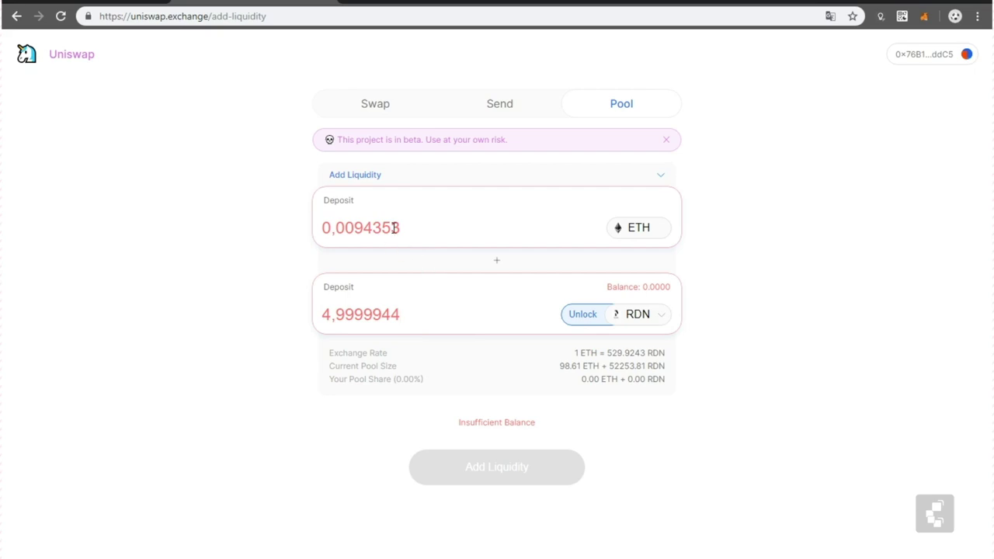
left_click_drag(390, 315, 289, 317)
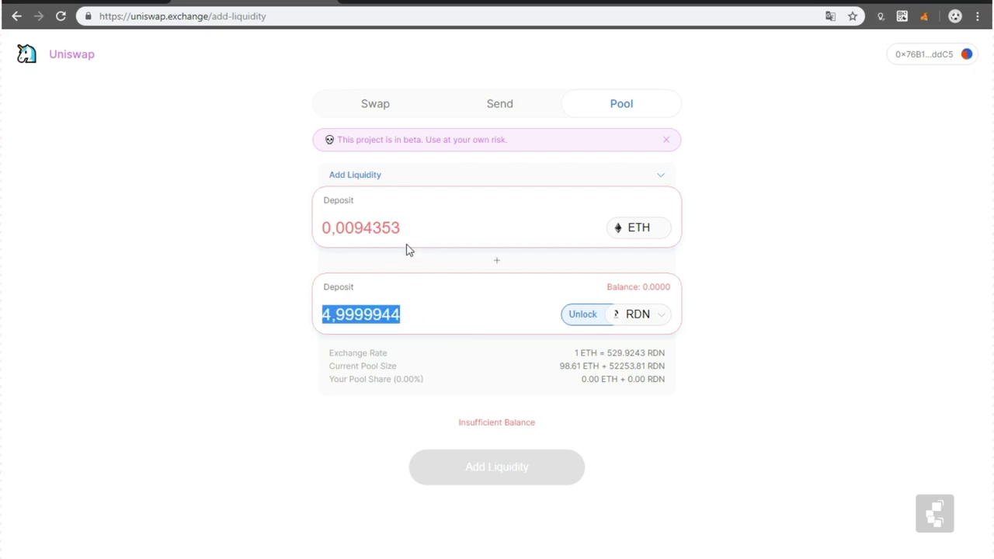
key("BackSpace")
Step: Set the ETH deposit to 1 and select the matching RDN deposit amount
left_click(411, 227)
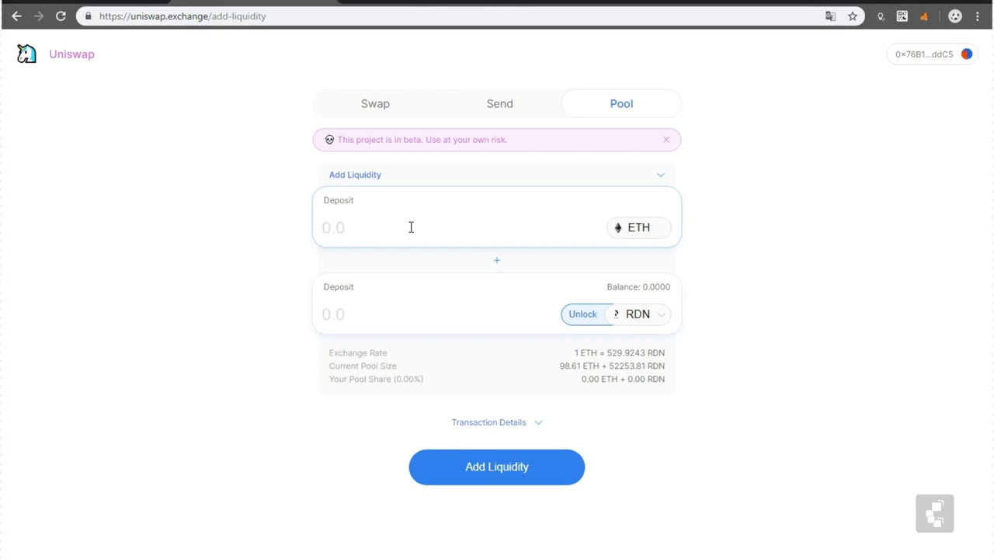
type("1")
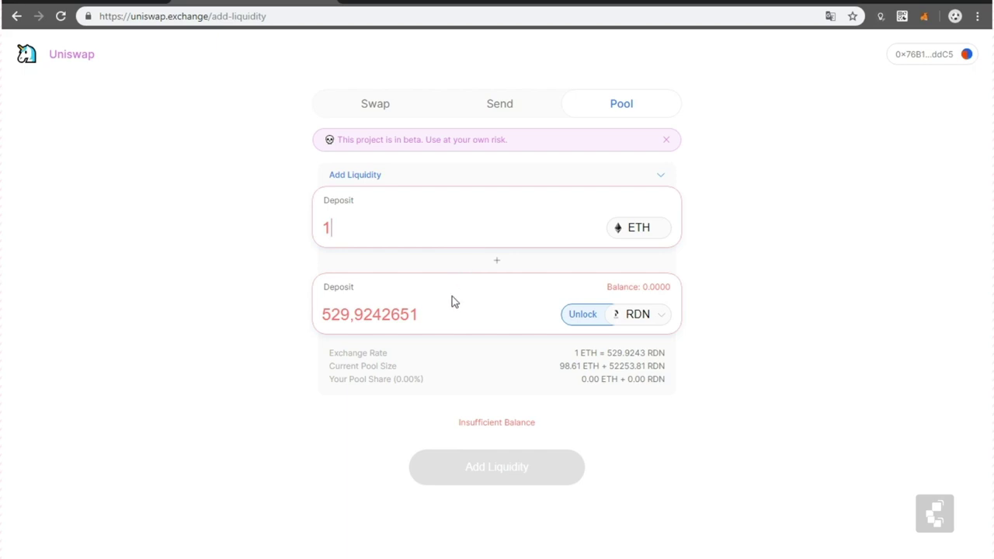
left_click_drag(455, 310, 303, 313)
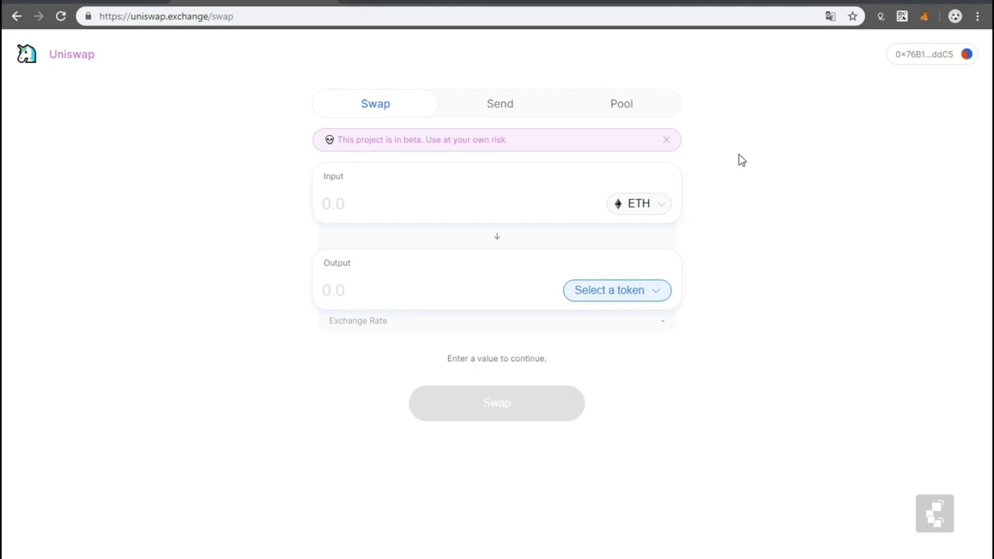
Step: Look through the Send, Pool and Swap pages and end on the Pool page's Add Liquidity form
left_click(505, 109)
left_click(627, 110)
left_click(401, 102)
left_click(504, 115)
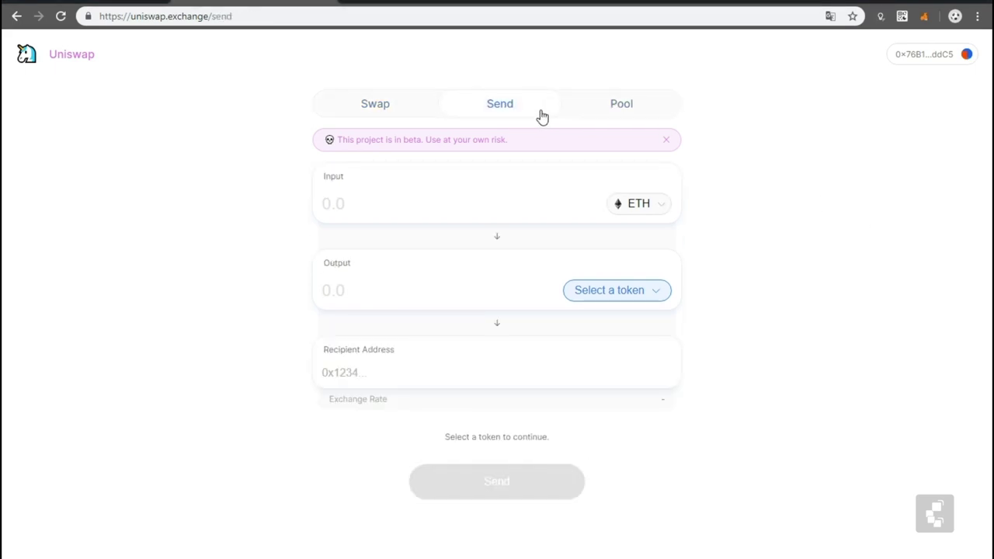
left_click(668, 113)
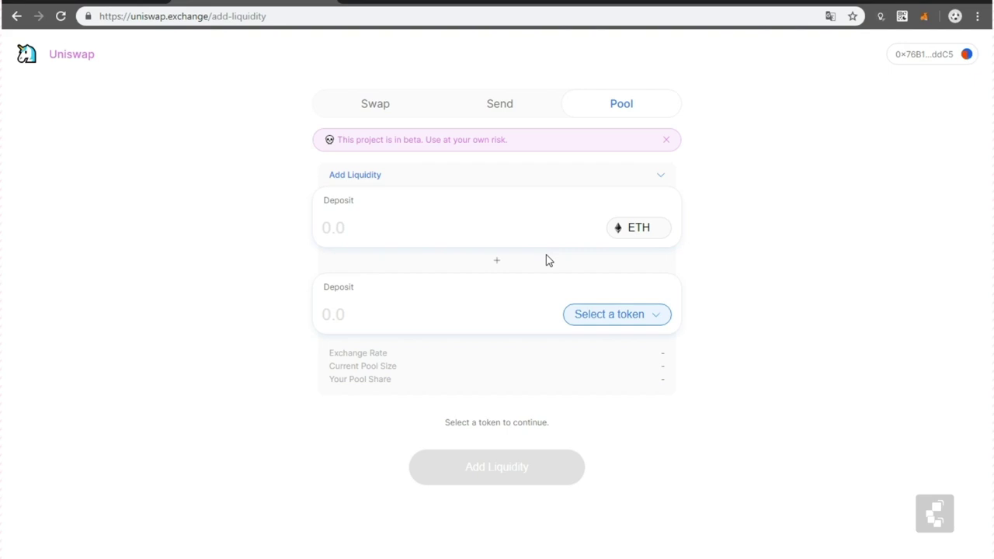
left_click(602, 312)
left_click(749, 245)
left_click(519, 113)
left_click(382, 111)
left_click(638, 114)
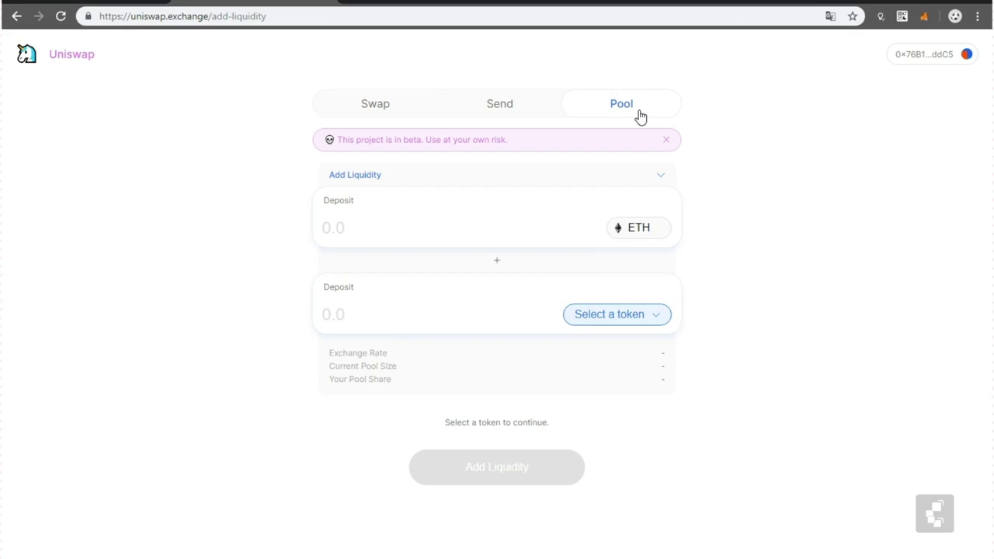